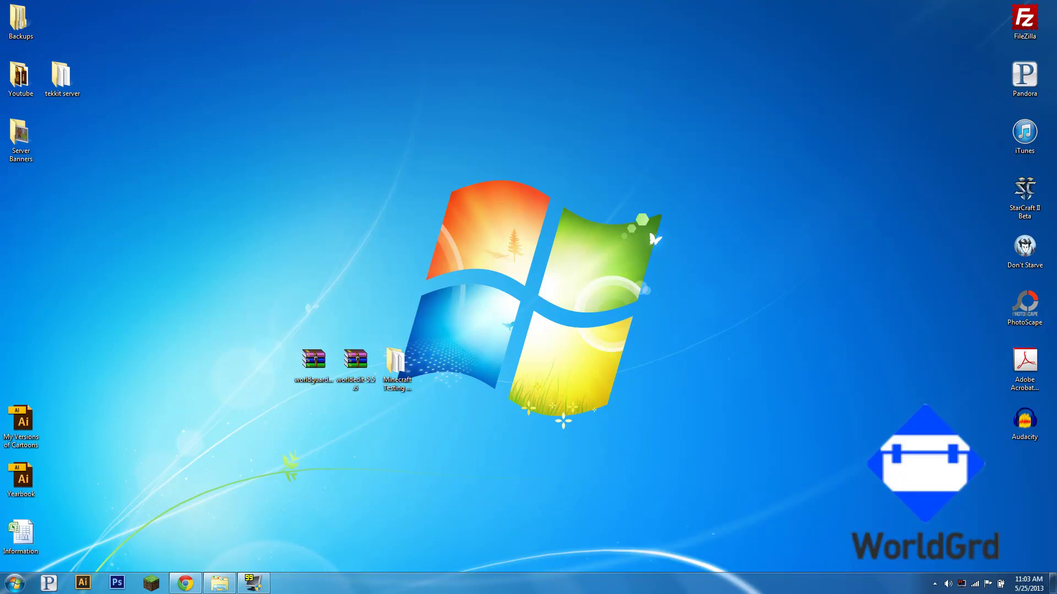
- Open the empty Minecraft Testing Server plugins folder and the worldguard-5.7.4.zip archive in WinRAR
double_click(397, 366)
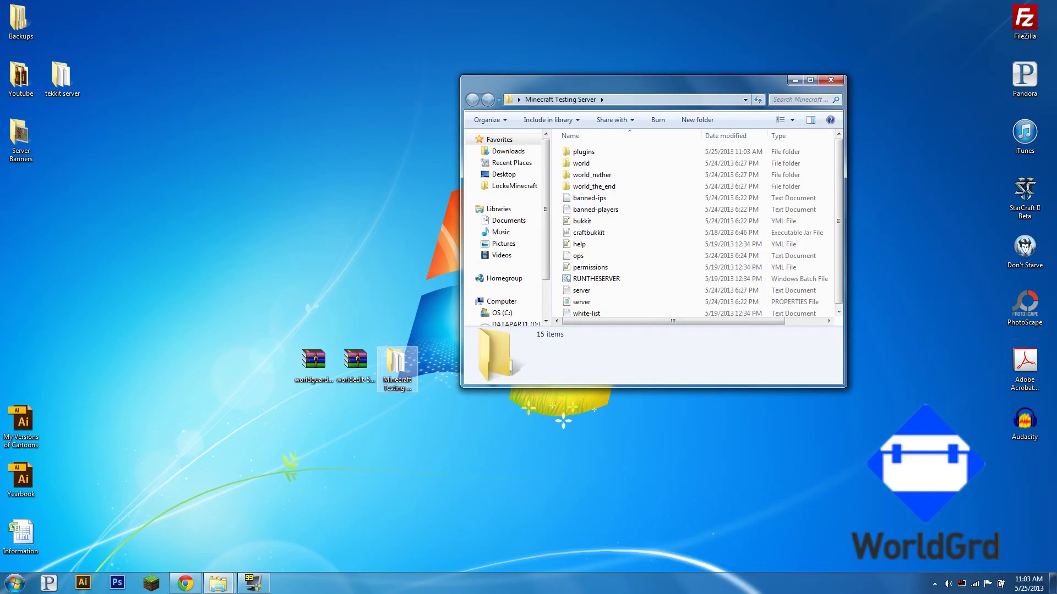
double_click(584, 152)
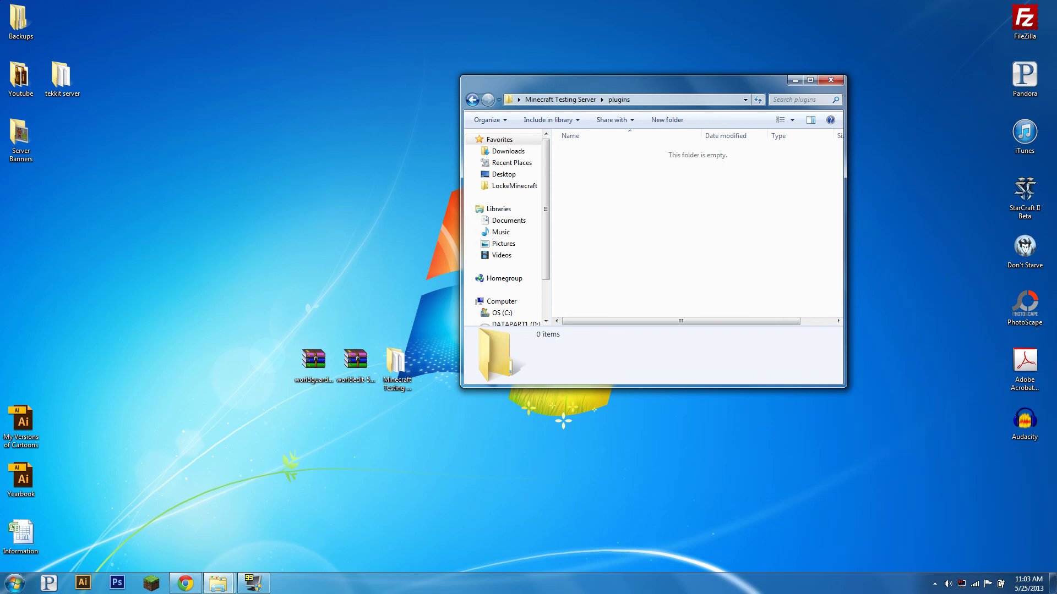
click(314, 361)
drag(300, 323, 377, 380)
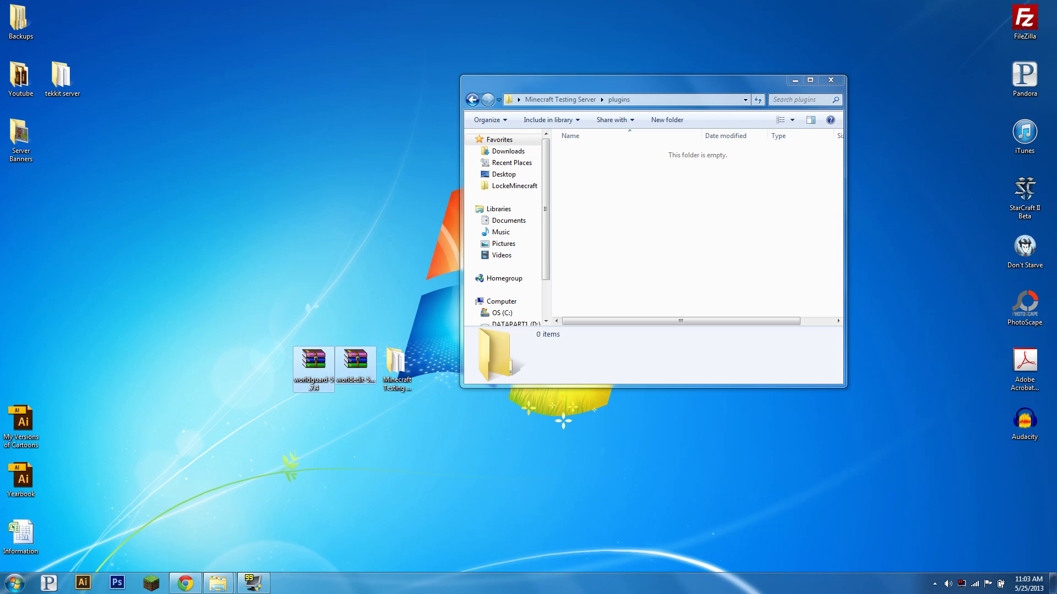
double_click(313, 360)
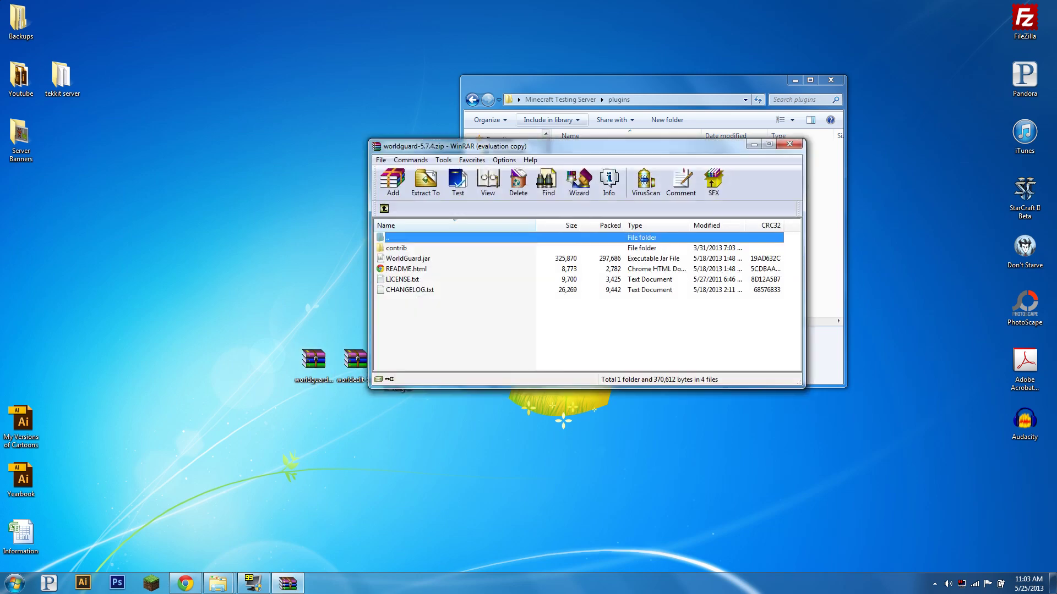
- Copy WorldGuard.jar and WorldEdit.jar from their archives into the plugins folder
drag(545, 148, 210, 128)
drag(72, 238, 661, 220)
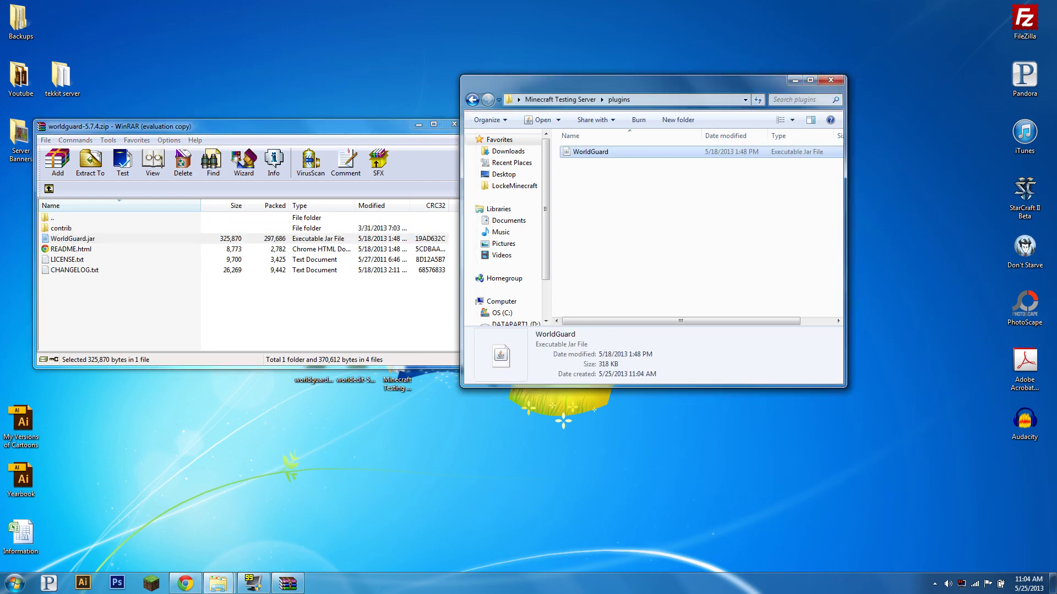
click(454, 123)
double_click(355, 364)
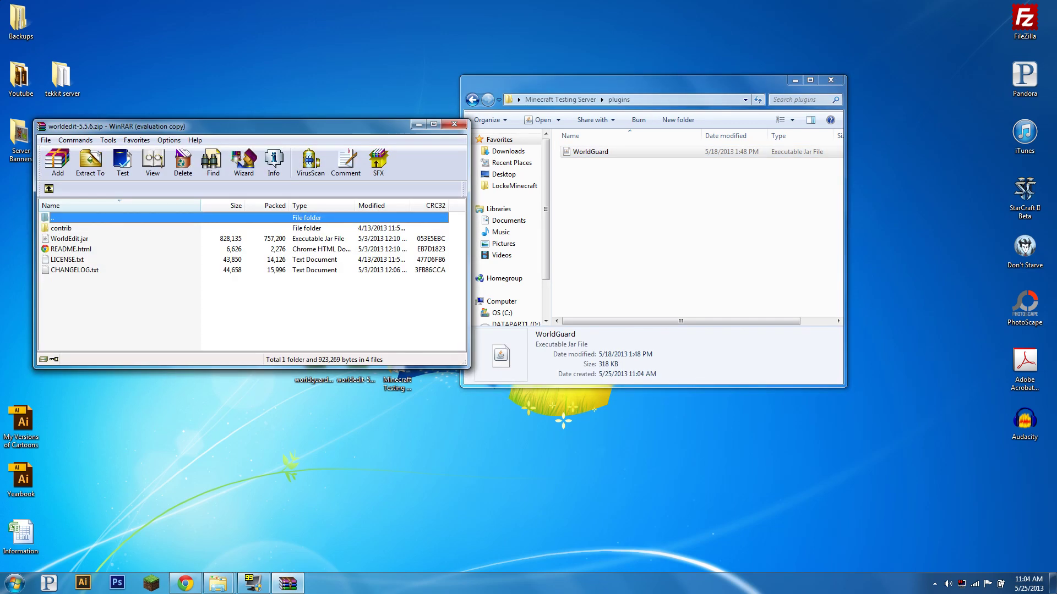
drag(69, 238, 661, 220)
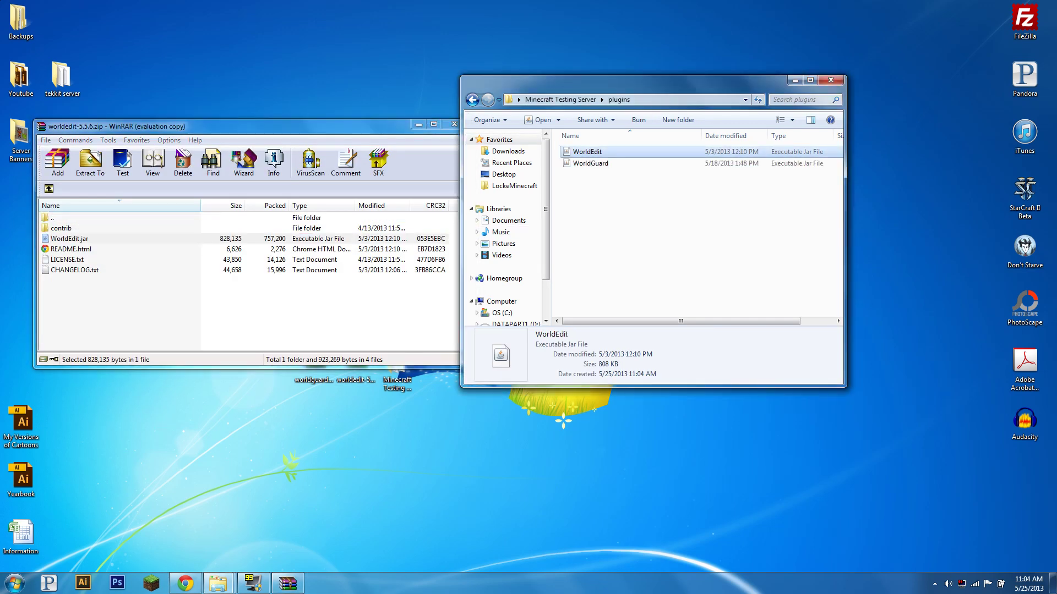
- Close WinRAR and launch the server with RUNTHESERVER from the server folder
click(454, 123)
click(560, 99)
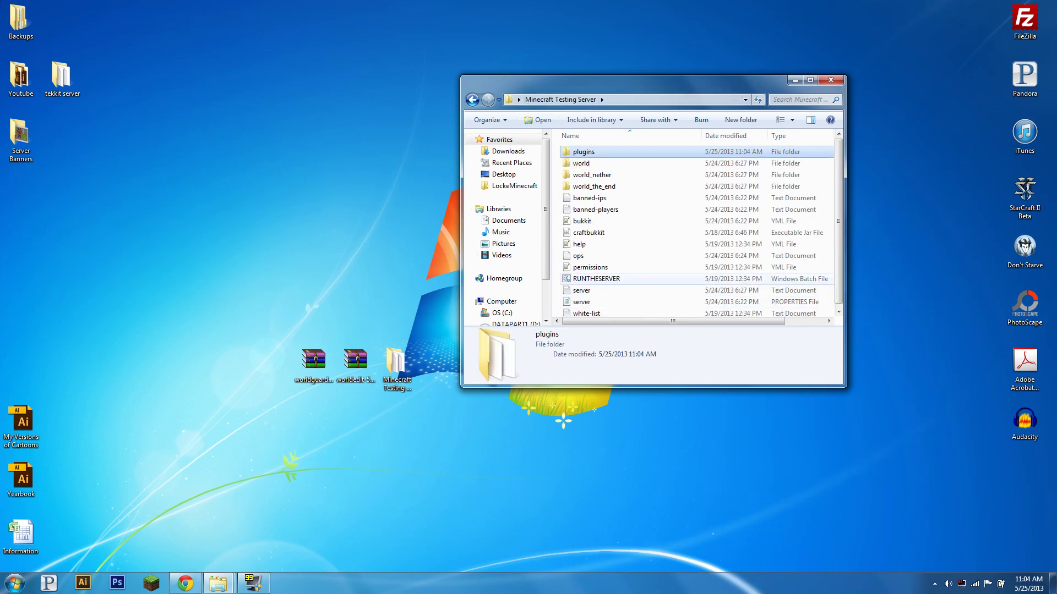
double_click(596, 279)
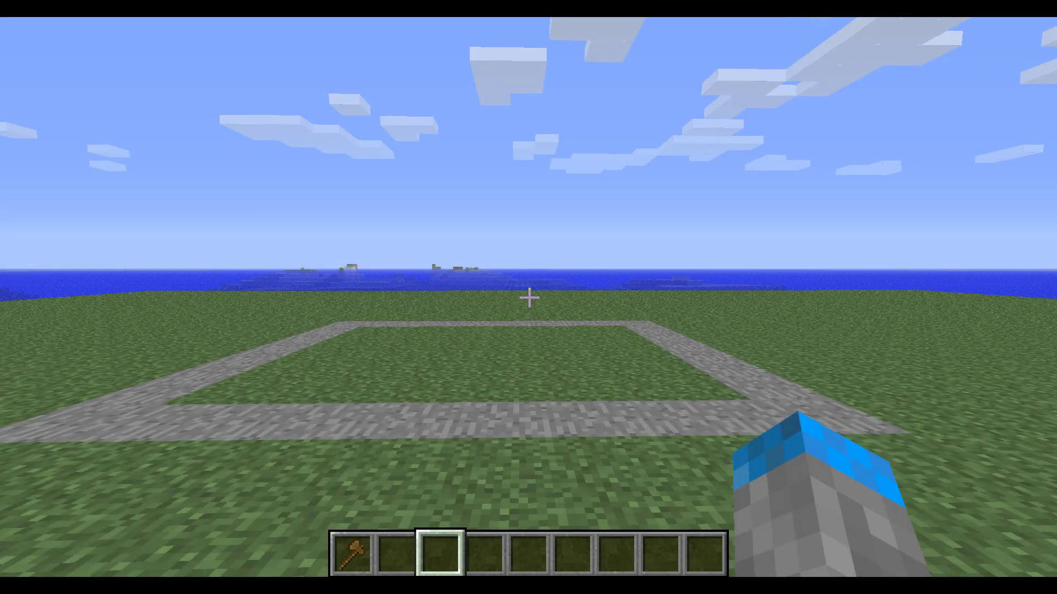
- With the Wooden Axe, select the stone plot from (-36, 62, -23) to (-43, 62, -15)
key(1)
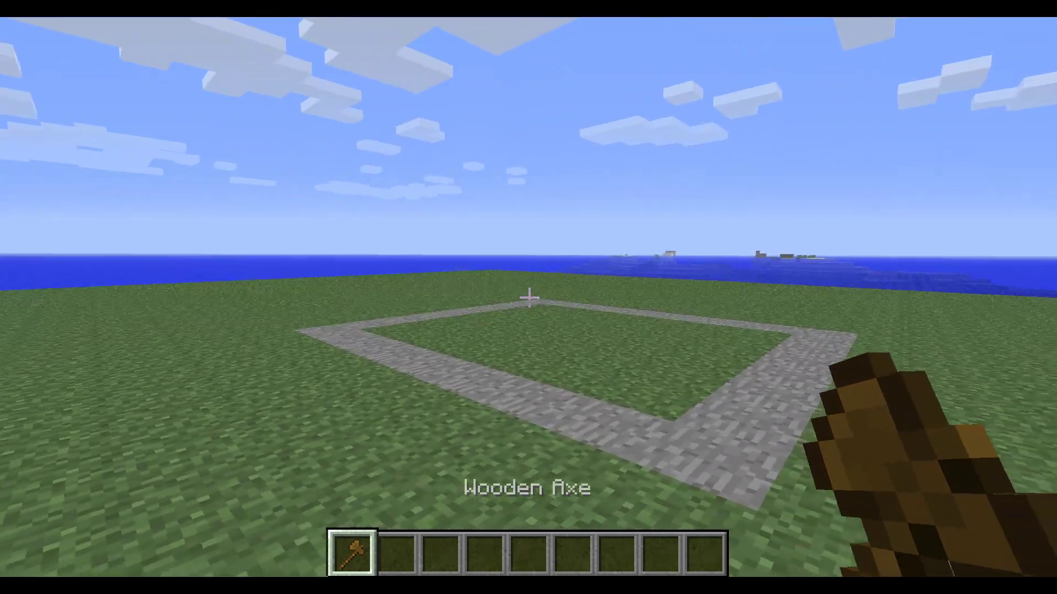
key(w)
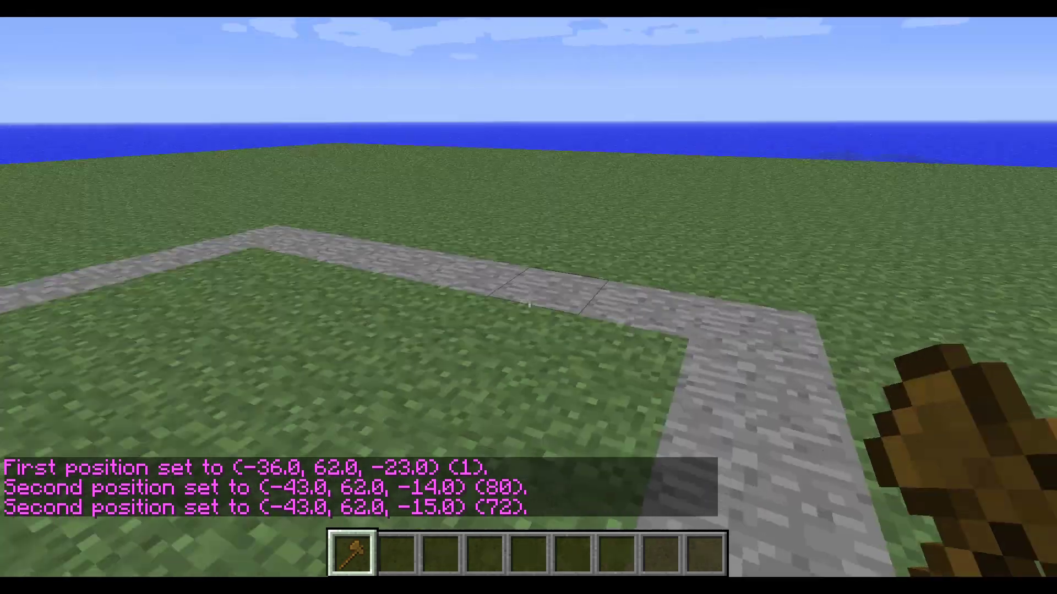
key(s)
key(space)
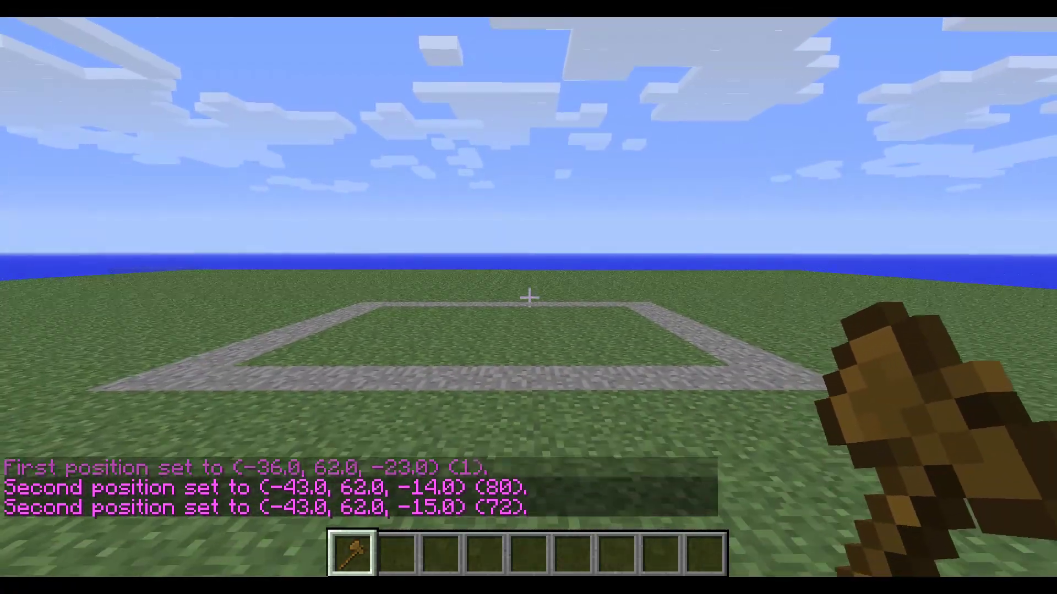
key(w)
key(2)
key(space)
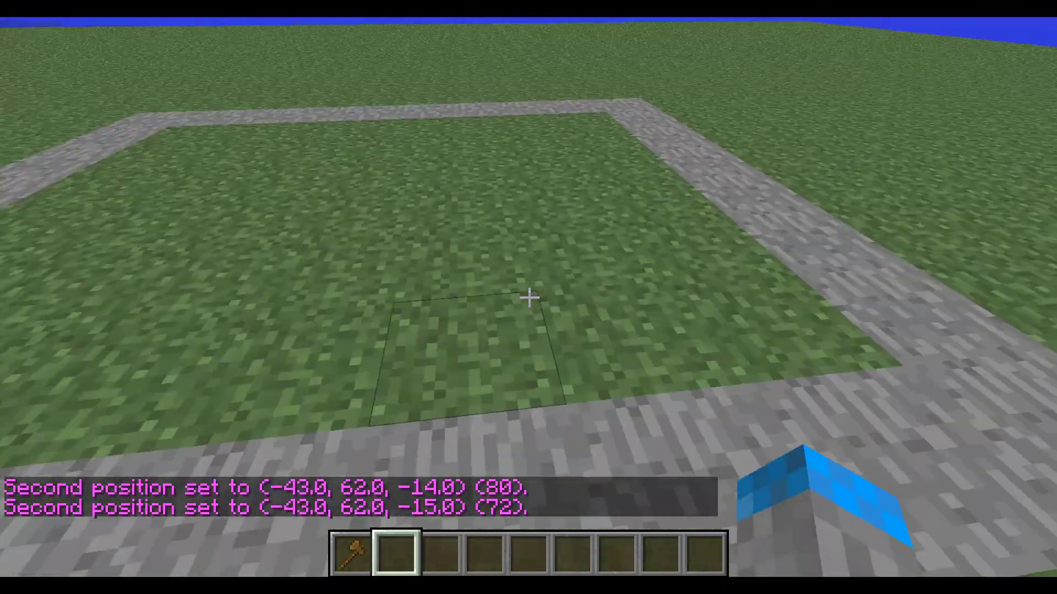
key(w)
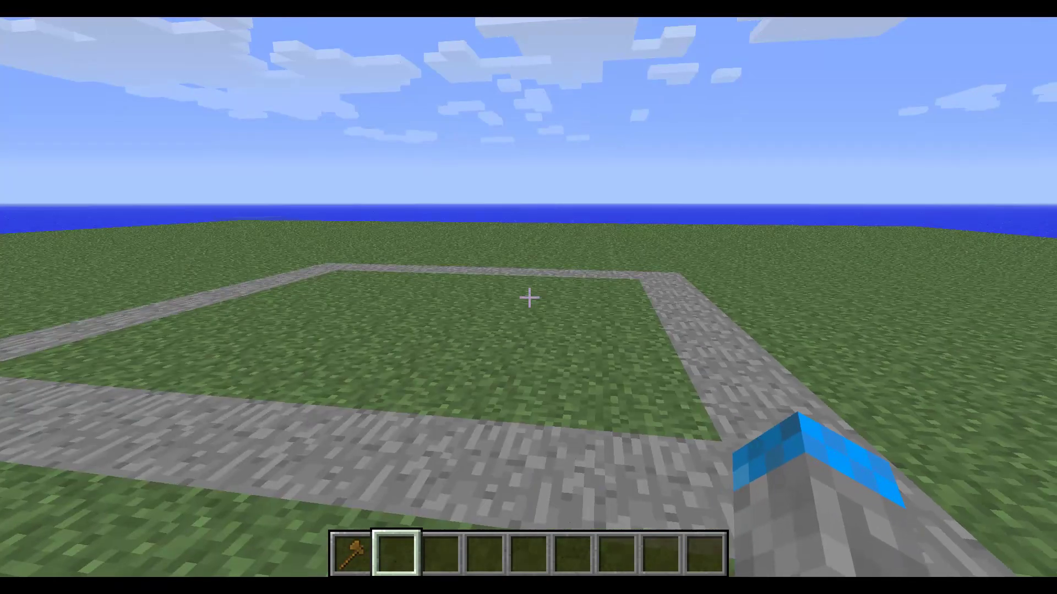
- Expand the selection vertically top-to-bottom with //expand vert, covering 18360 blocks
key(slash)
text(/expand vert)
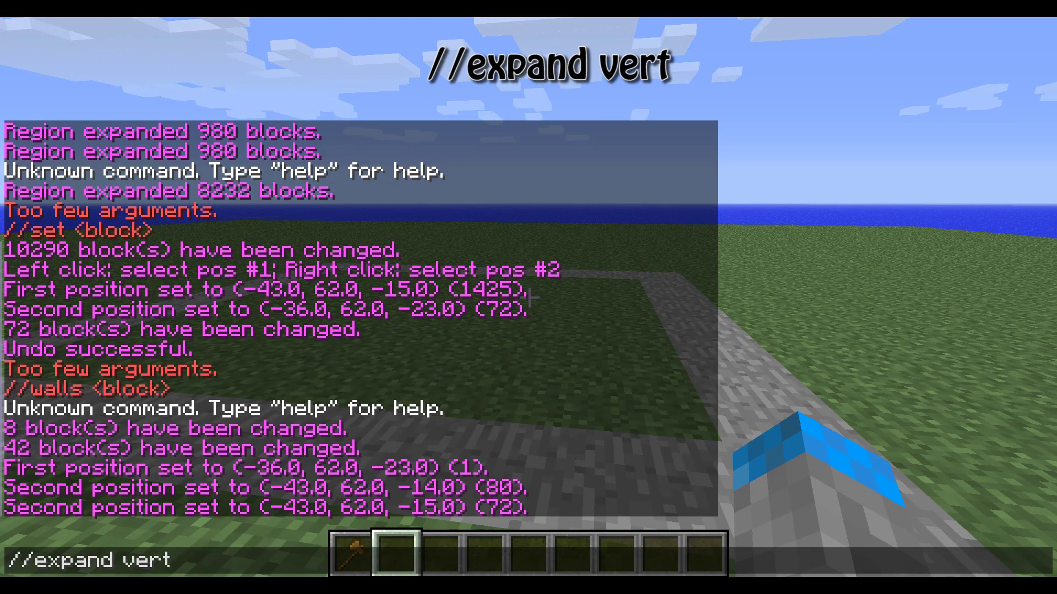
key(Return)
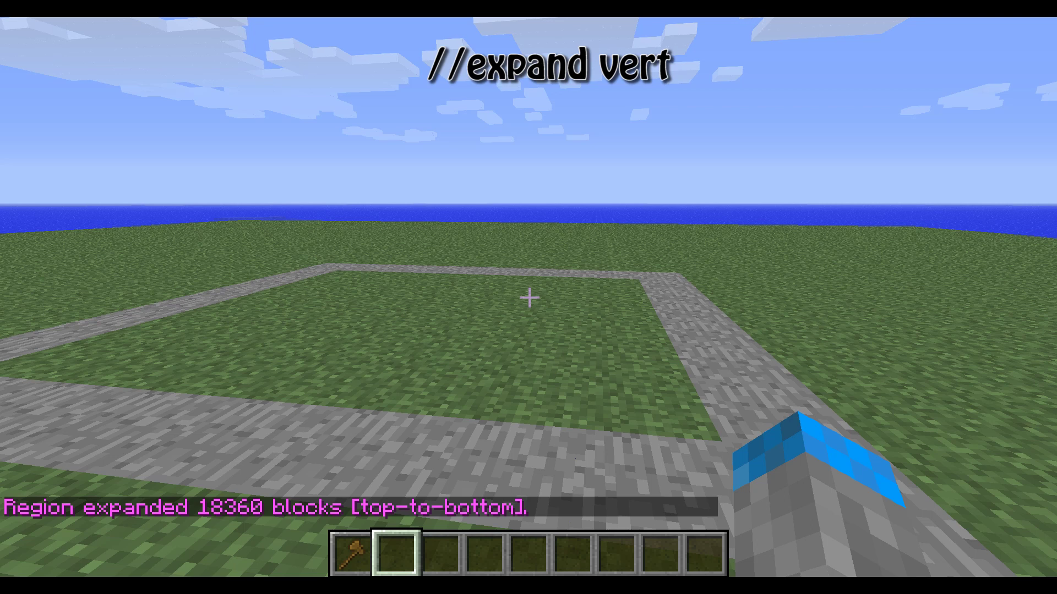
- Try expanding the selection 10 blocks down with //expand 10 down, which adds 0 blocks
key(slash)
text(/exapnd vert)
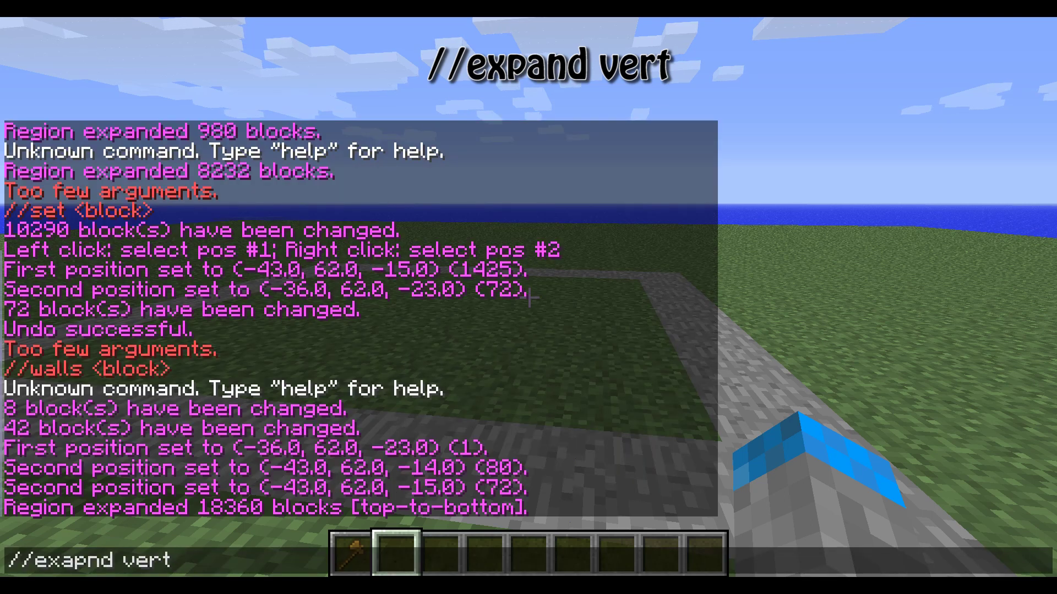
key(BackSpace)
key(BackSpace)
key(BackSpace)
key(BackSpace)
key(BackSpace)
key(BackSpace)
key(BackSpace)
key(BackSpace)
key(BackSpace)
key(BackSpace)
key(BackSpace)
key(BackSpace)
key(BackSpace)
text(//expand)
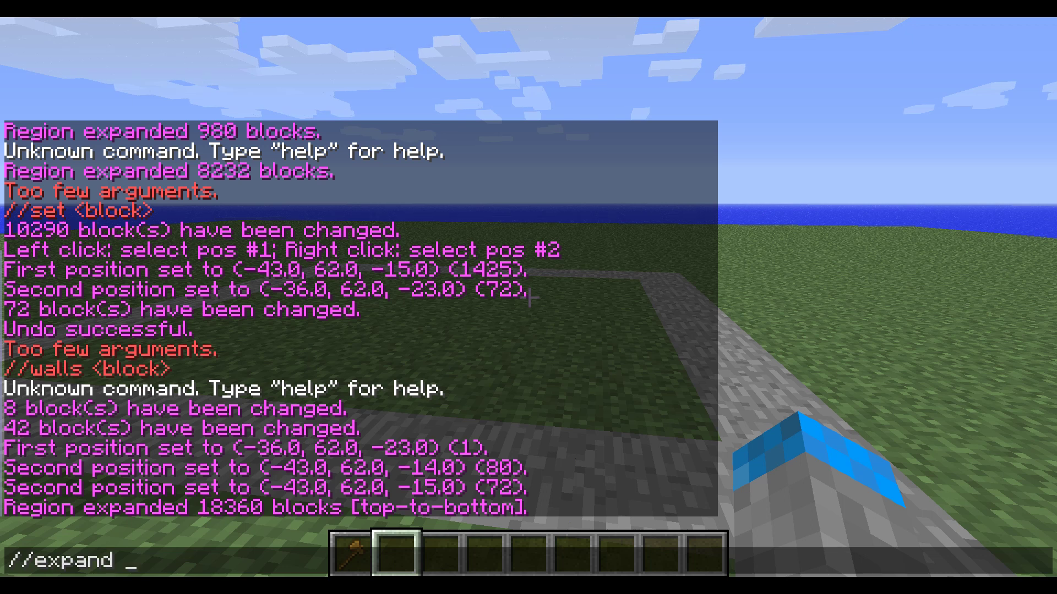
text( down 10)
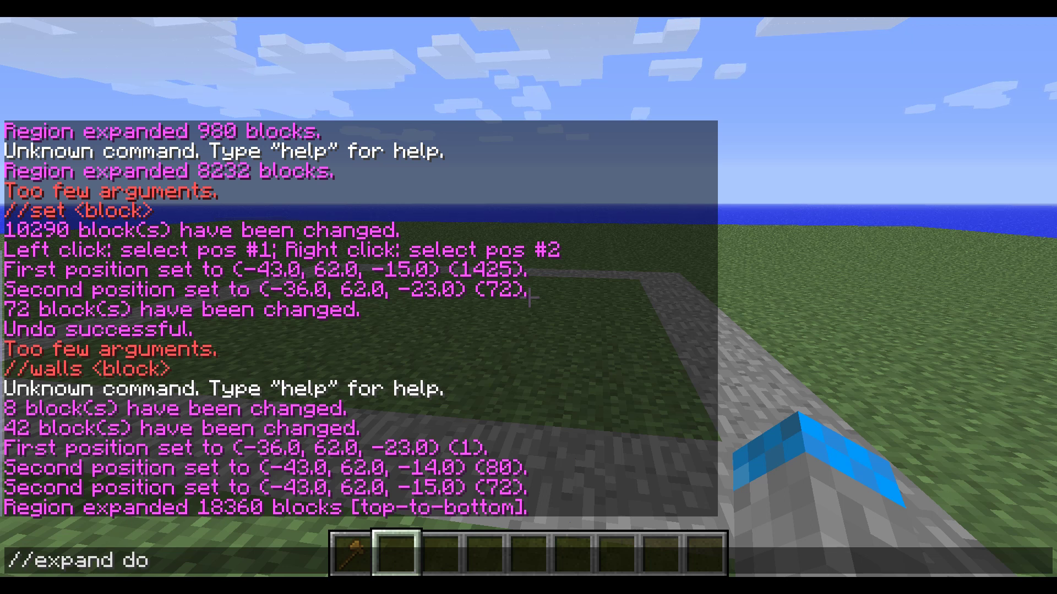
key(Return)
key(t)
key(Up)
key(BackSpace)
key(BackSpace)
key(BackSpace)
key(BackSpace)
key(BackSpace)
key(BackSpace)
text(10 do)
key(BackSpace)
key(BackSpace)
key(BackSpace)
key(BackSpace)
key(BackSpace)
key(BackSpace)
text(10 down)
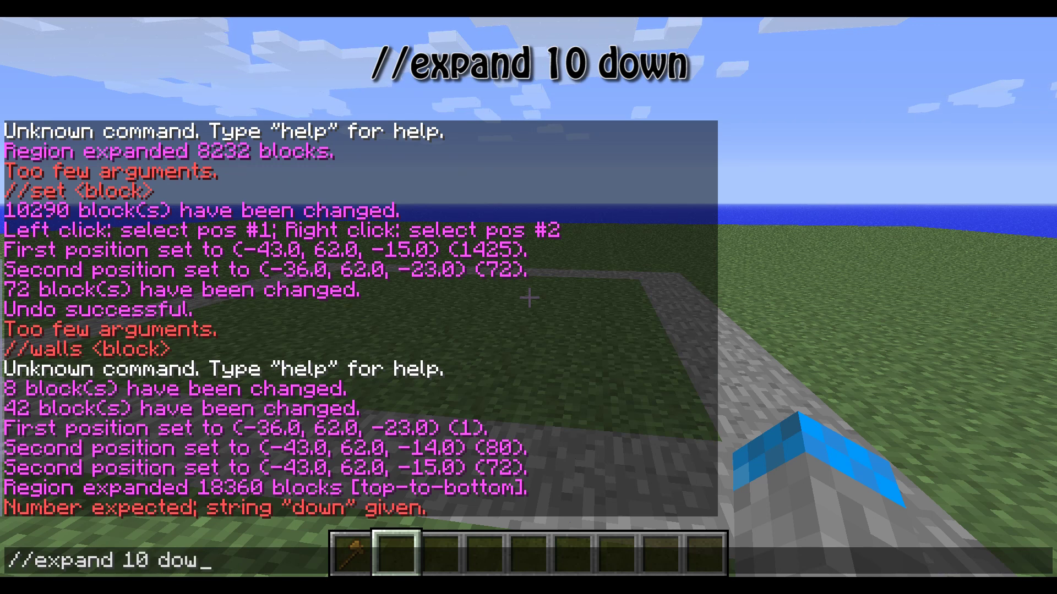
key(Return)
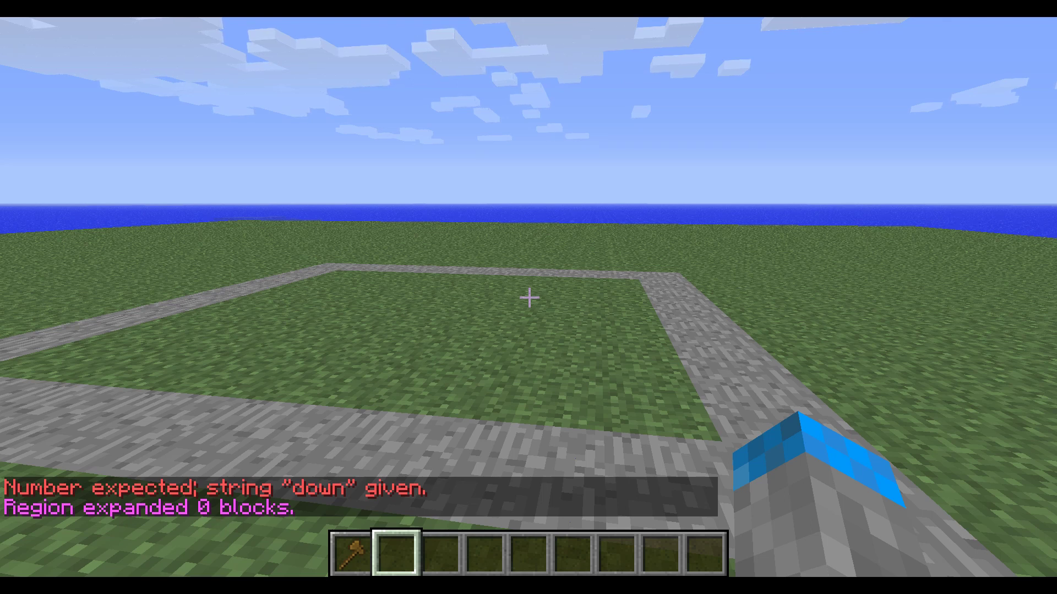
key(slash)
text(region)
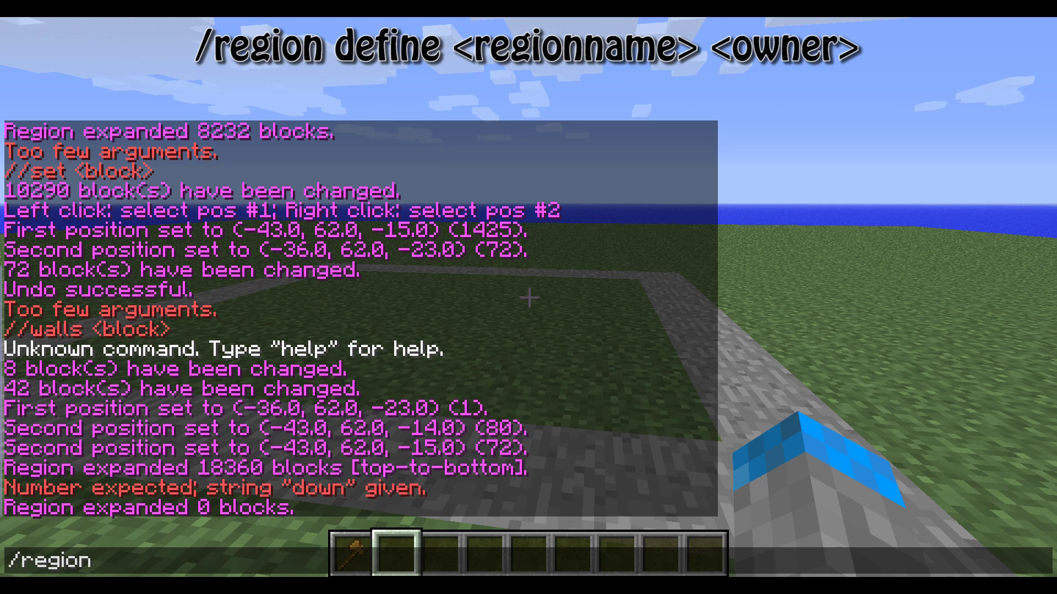
- Define the selection as region SimplePlot with the player's name as owner
text(define)
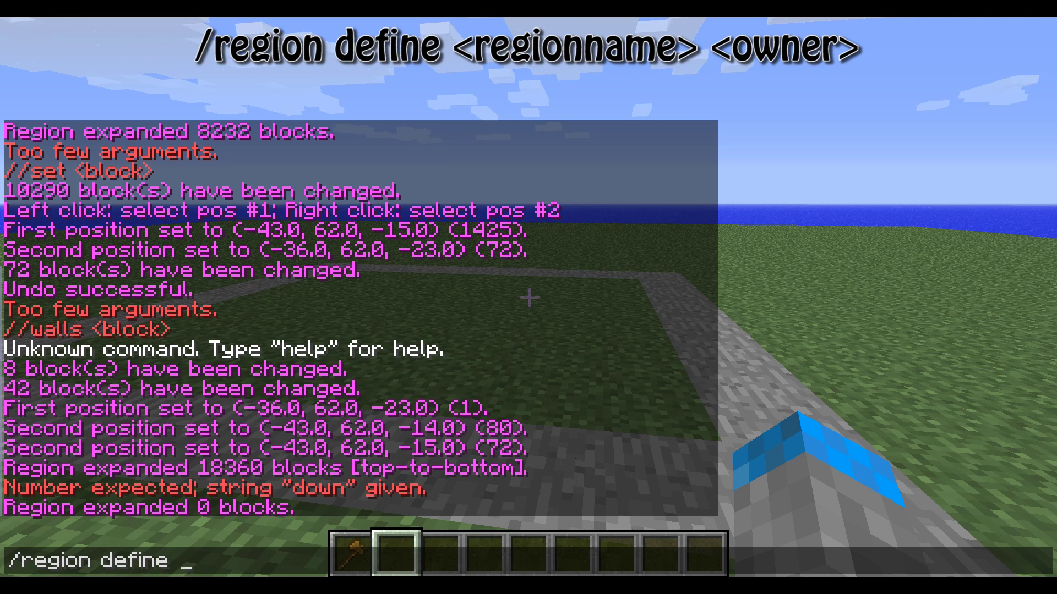
text( SimpleP)
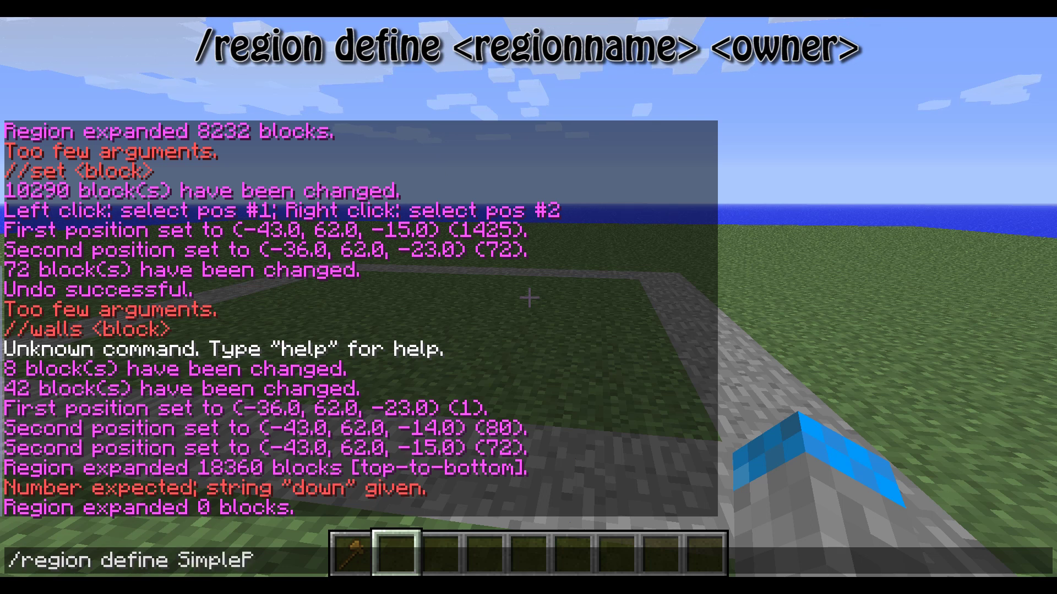
text(lot)
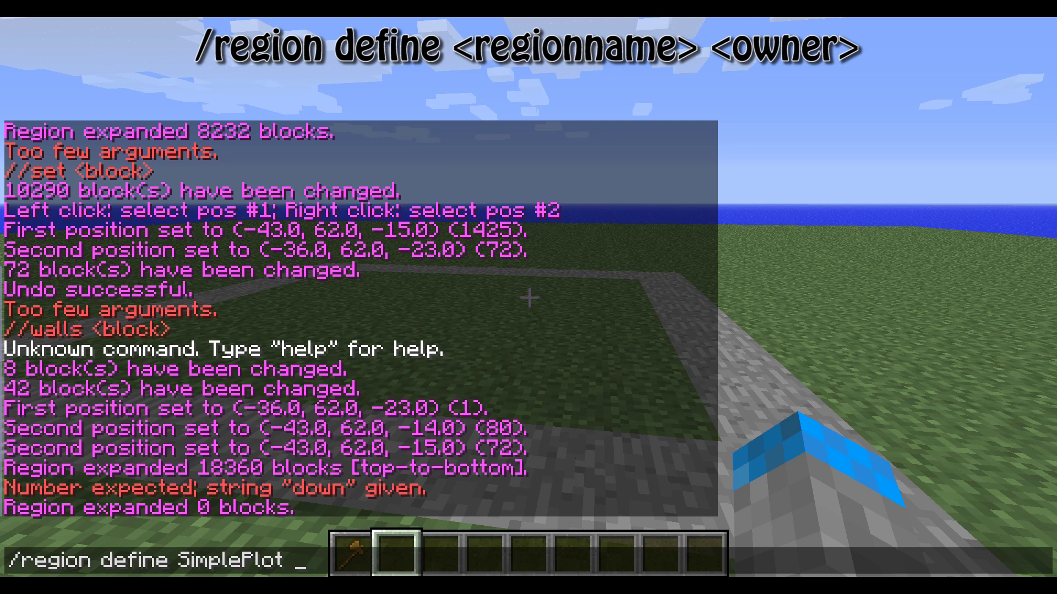
text( que1124)
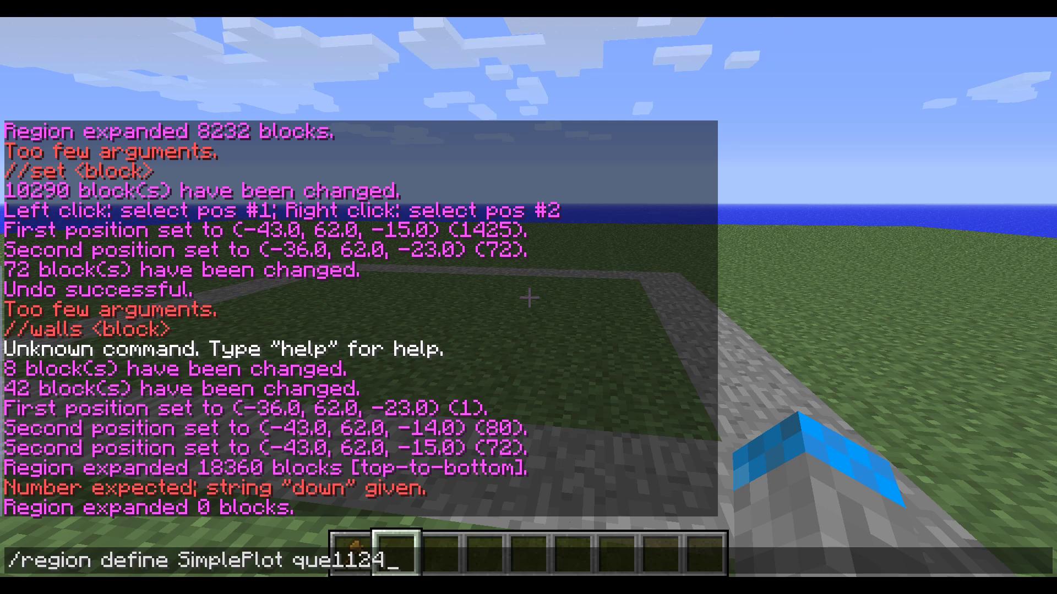
key(Return)
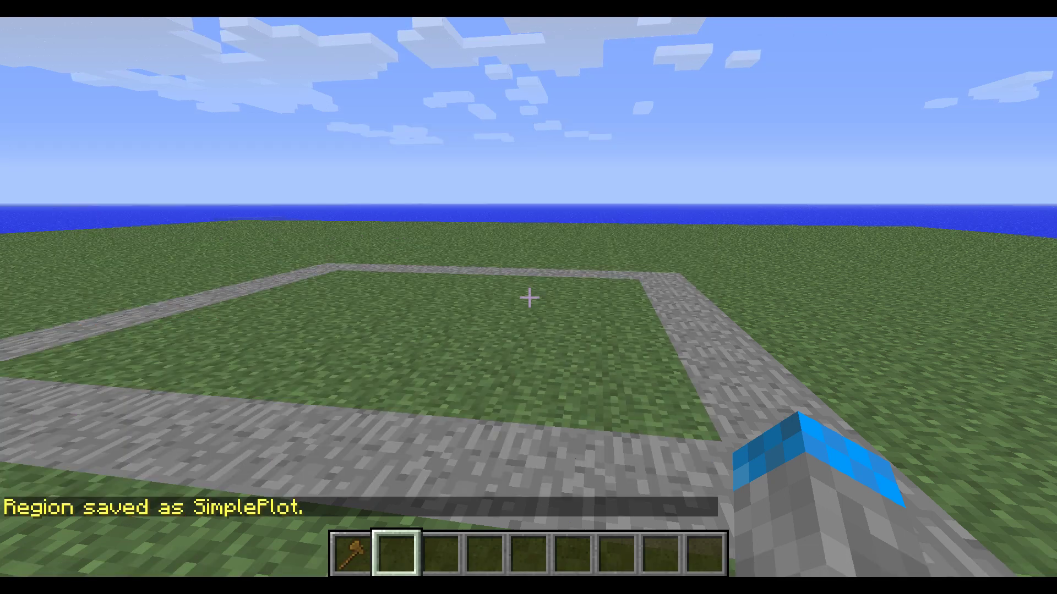
mouse_move(529, 298)
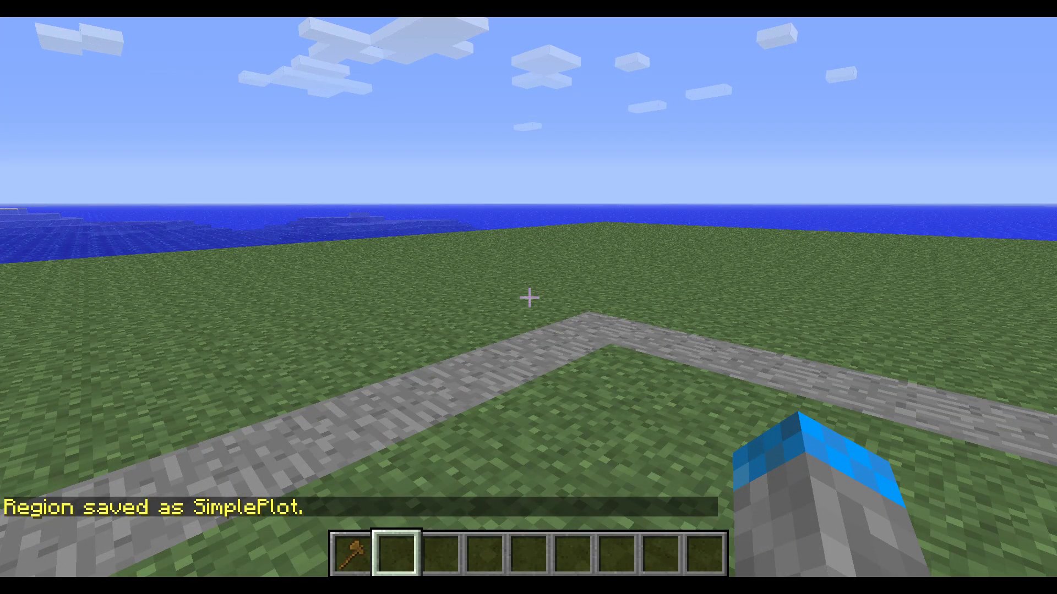
- Add another player as a member with /region addmember simpleplot and their player name
key(slash)
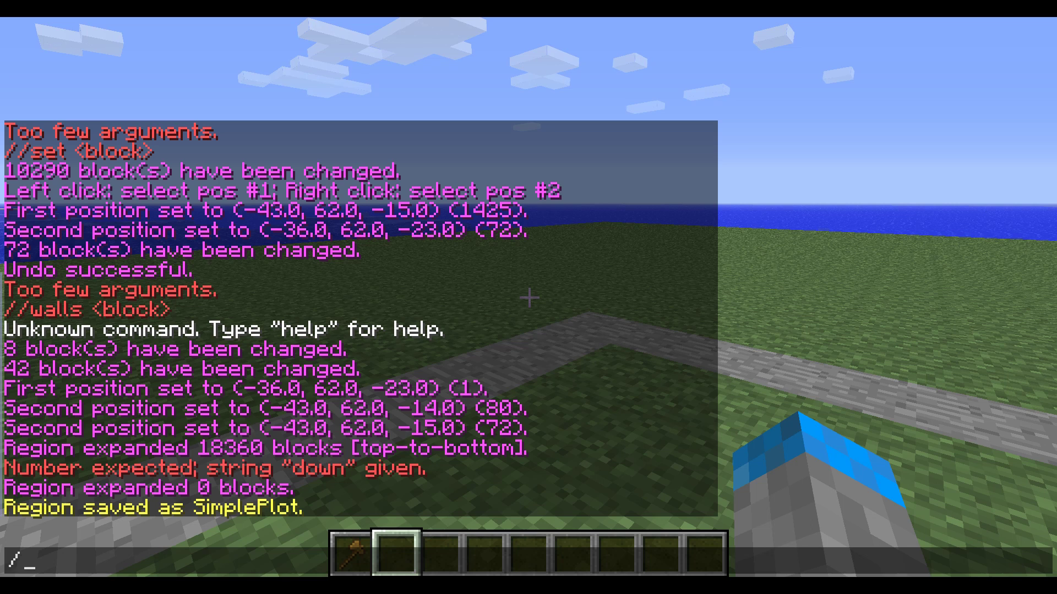
text(region)
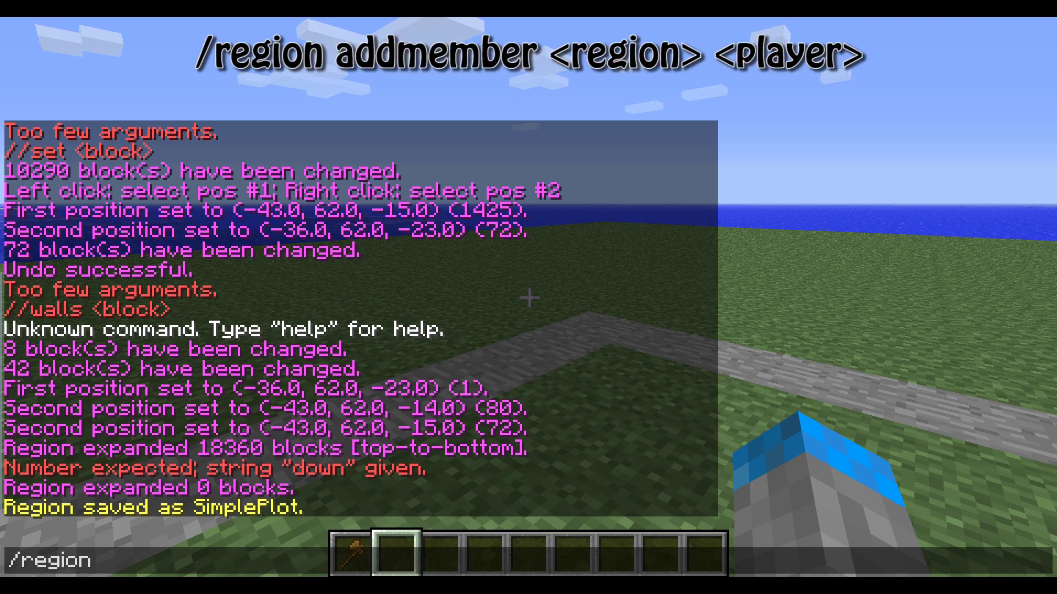
text( addmember)
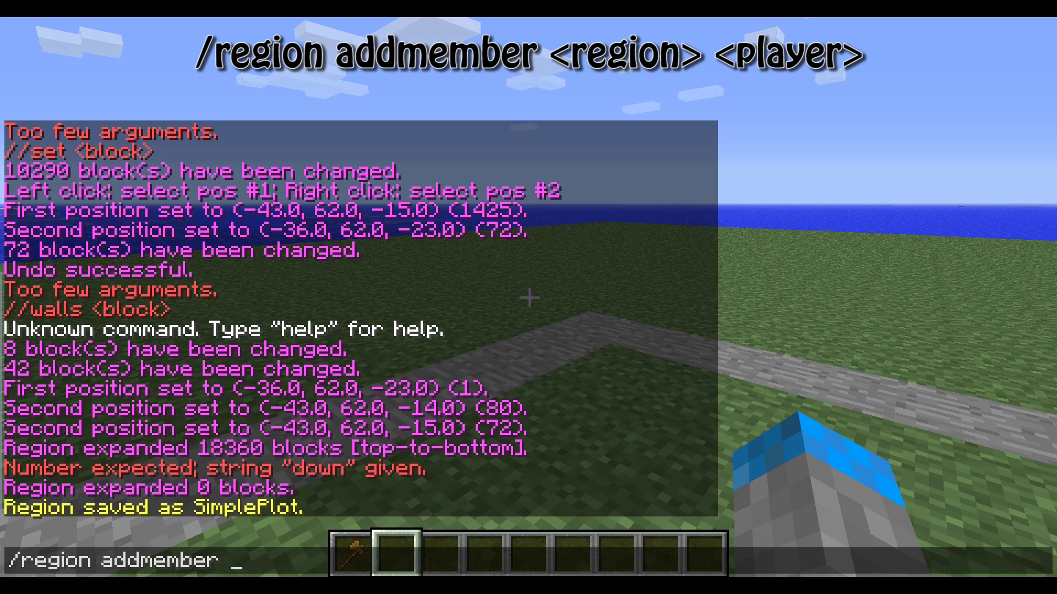
text( notch)
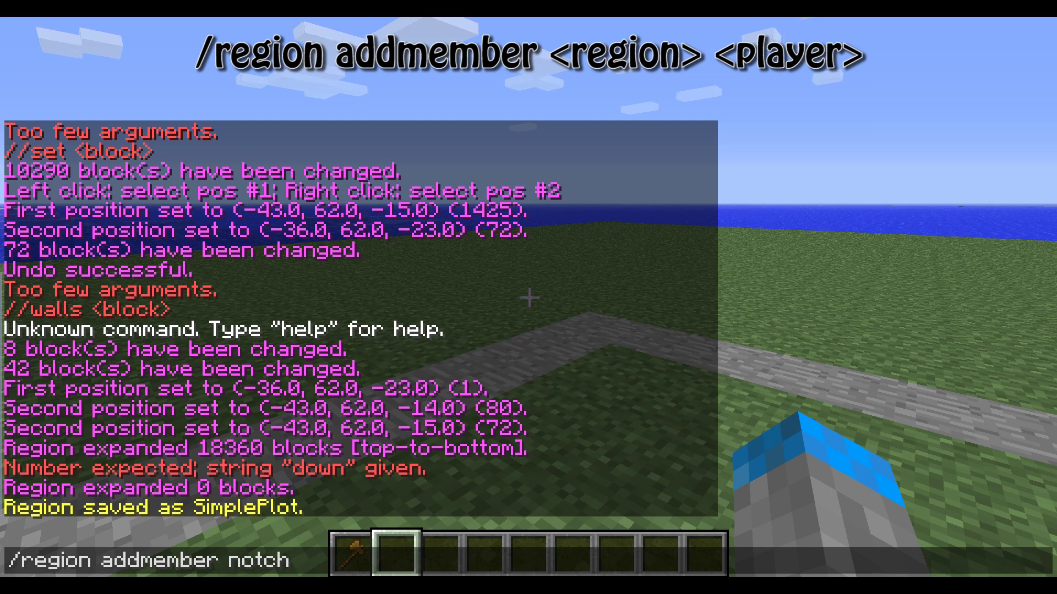
key(BackSpace)
key(BackSpace)
key(BackSpace)
key(BackSpace)
key(BackSpace)
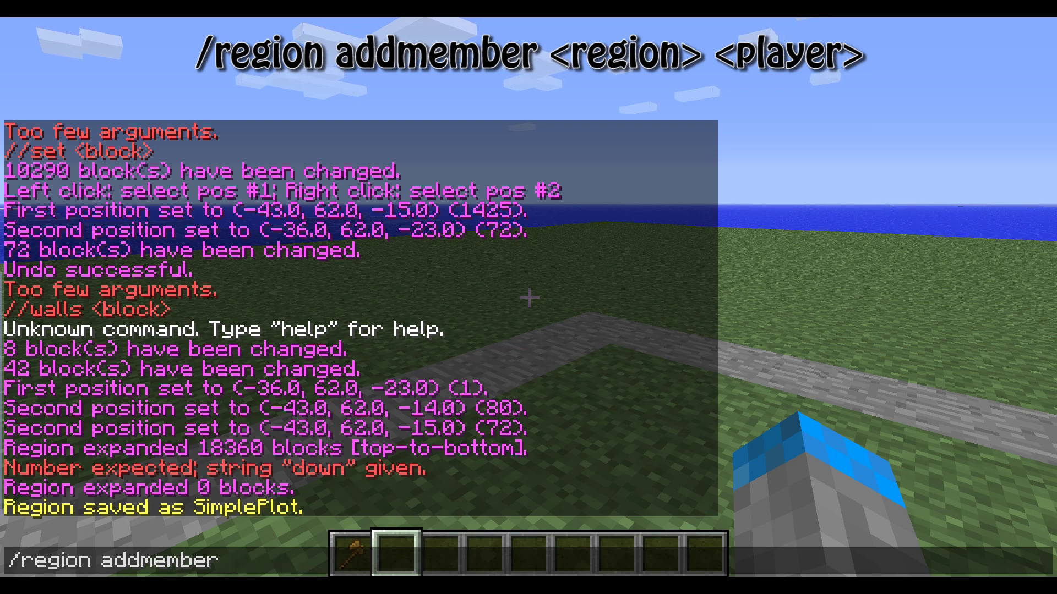
text(Simple)
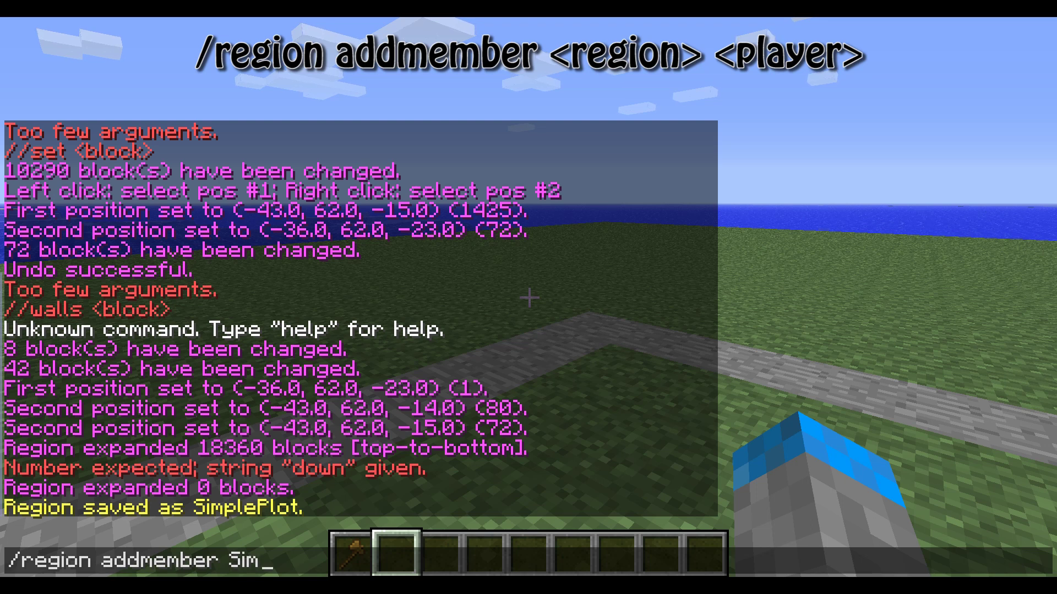
key(BackSpace)
key(BackSpace)
key(BackSpace)
key(BackSpace)
key(BackSpace)
key(BackSpace)
text(simpleplot notch)
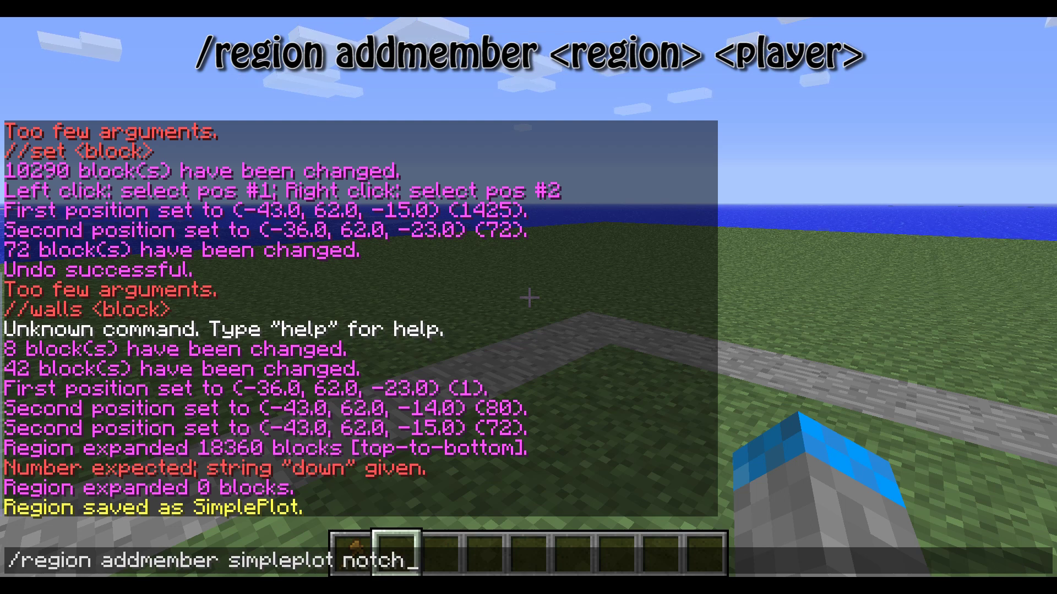
key(Return)
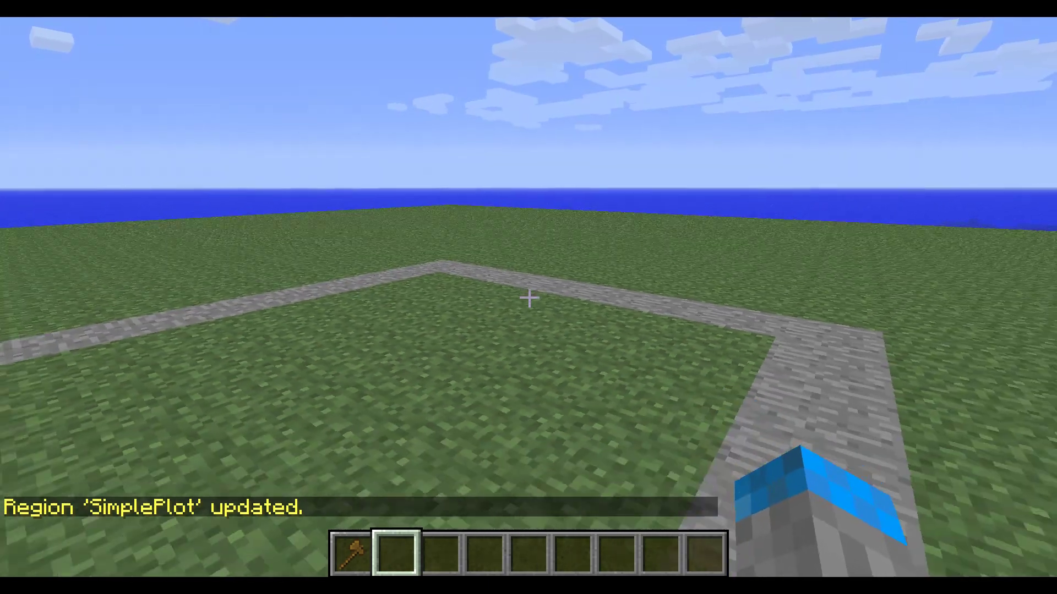
key(slash)
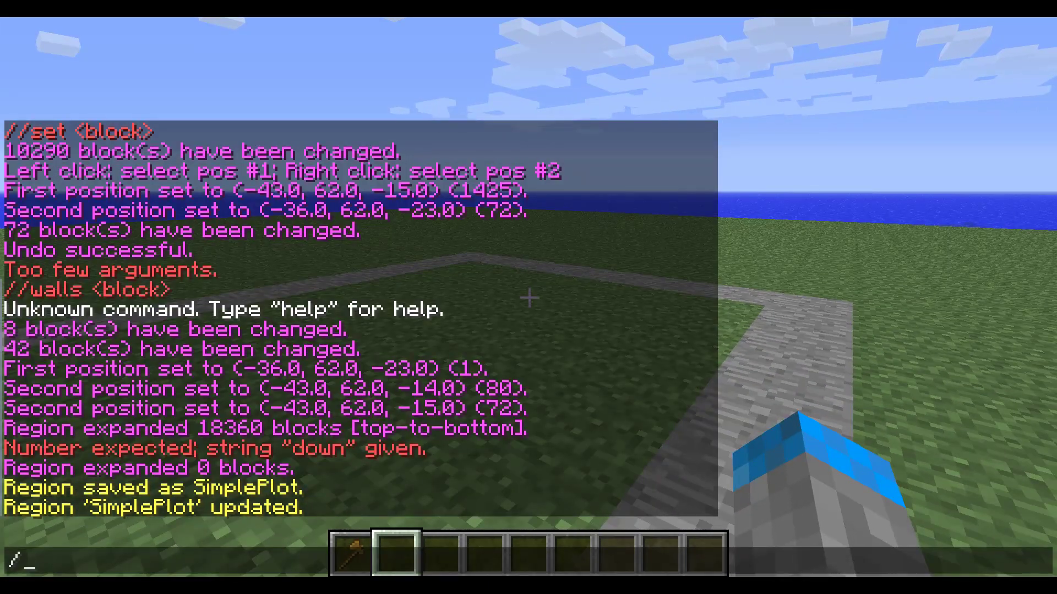
- Remove that player from SimplePlot's members with /region removemember simpleplot
text(region)
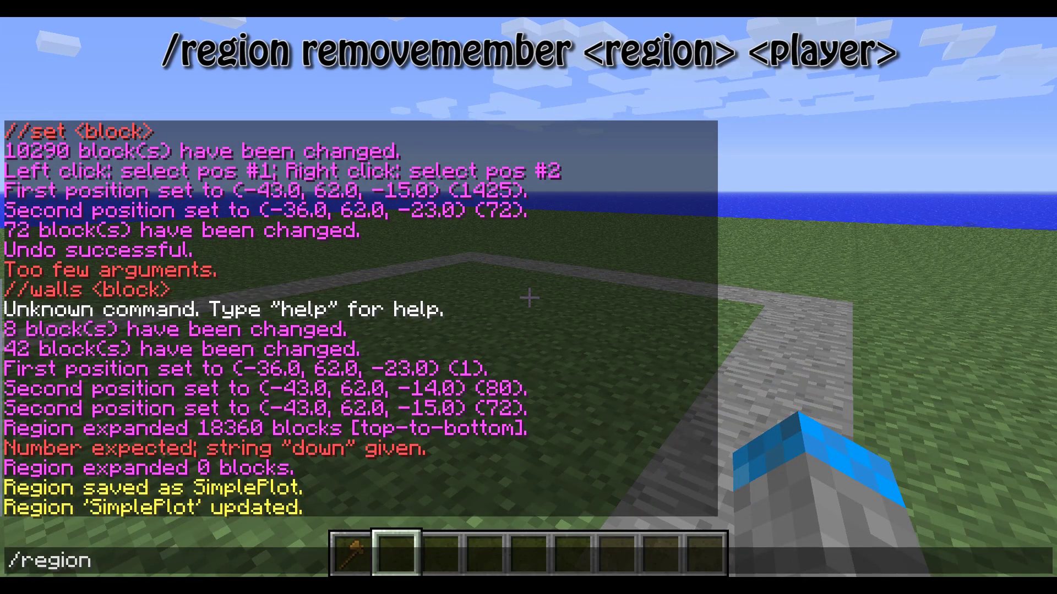
text( removemember )
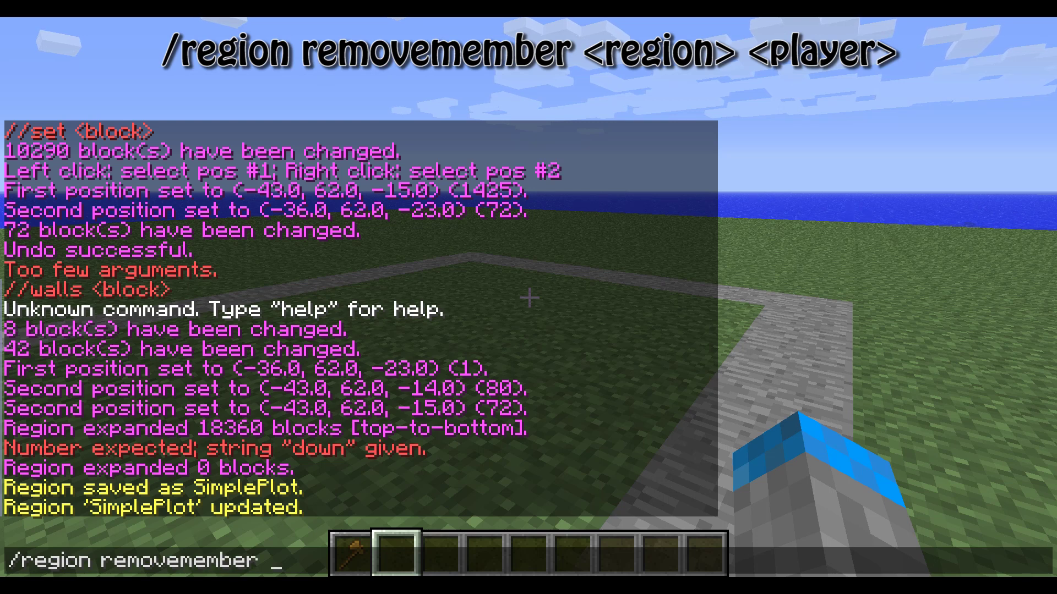
text(simpleplot not)
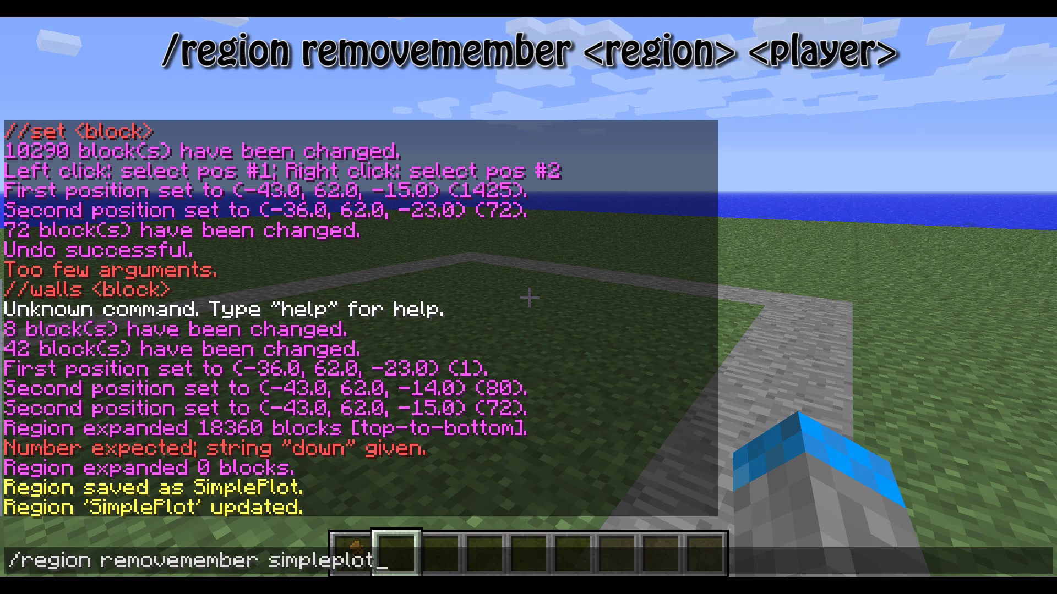
key(Return)
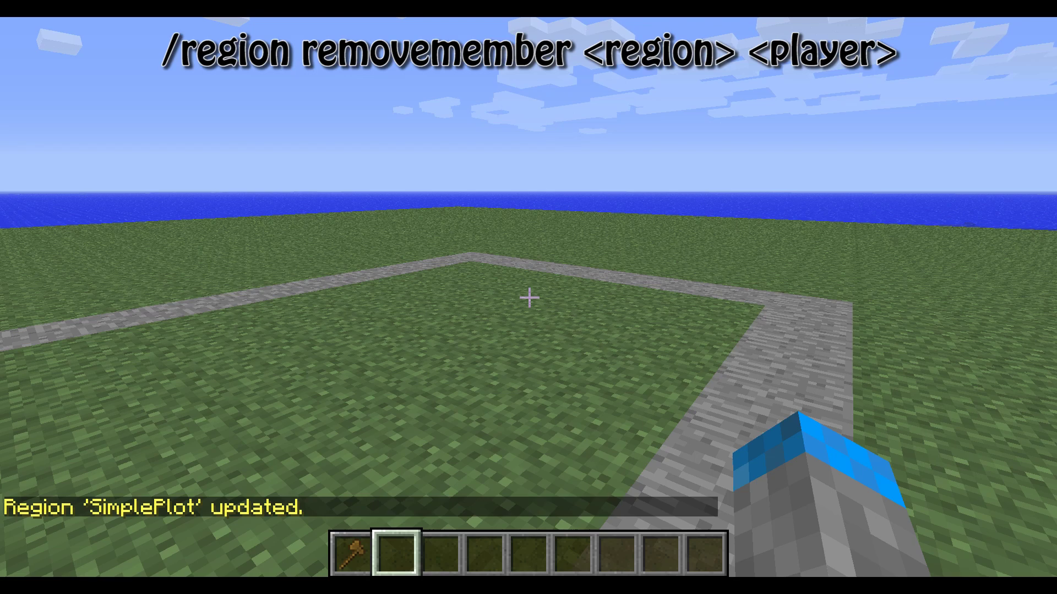
key(t)
key(Escape)
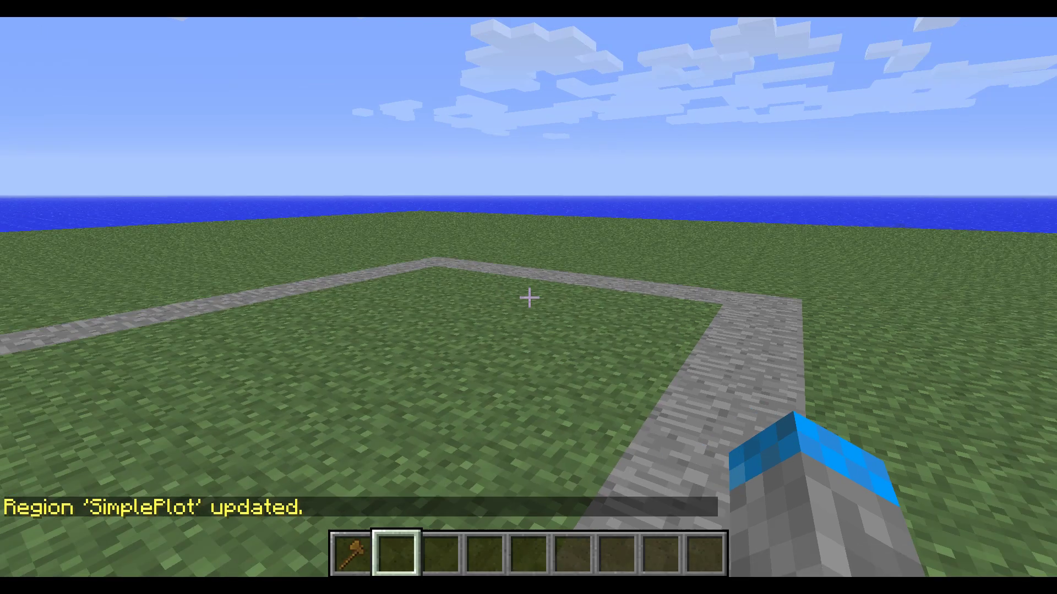
- Make that player an owner of SimplePlot with /region addowner simpleplot
text(t/region add)
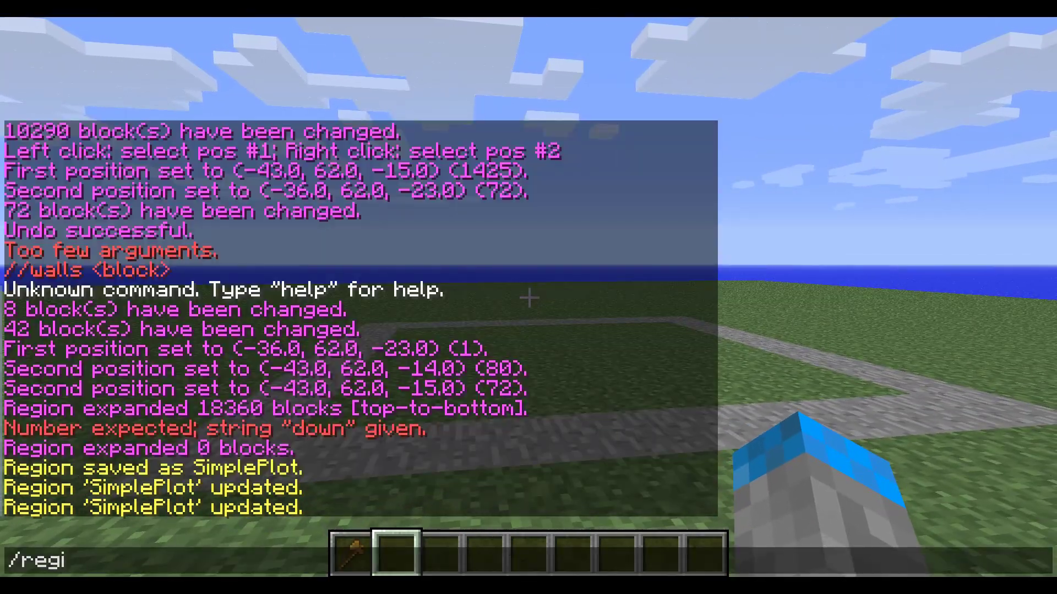
text(owner )
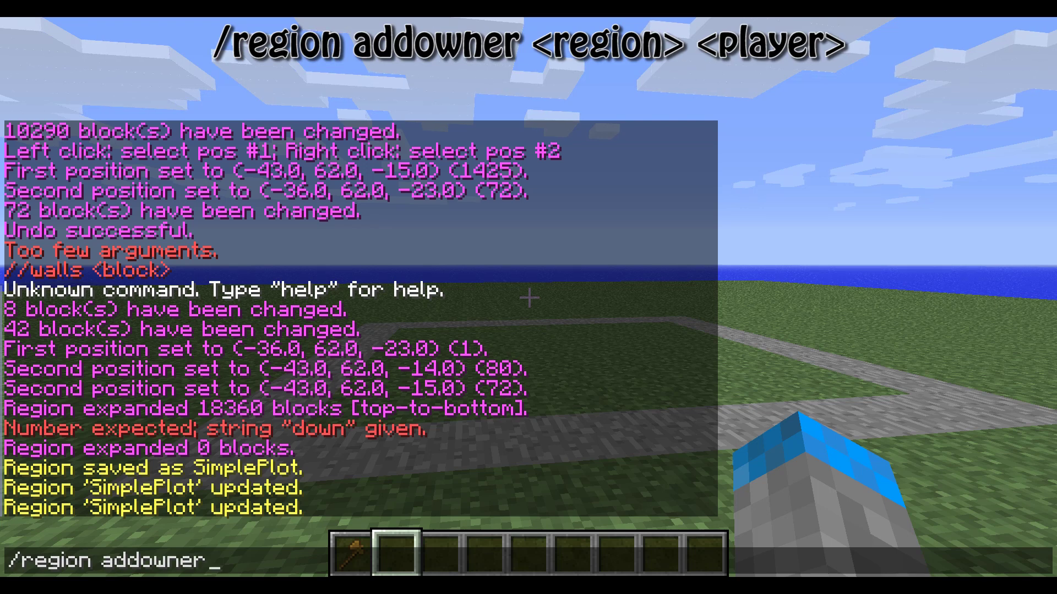
text(simpleplot notch)
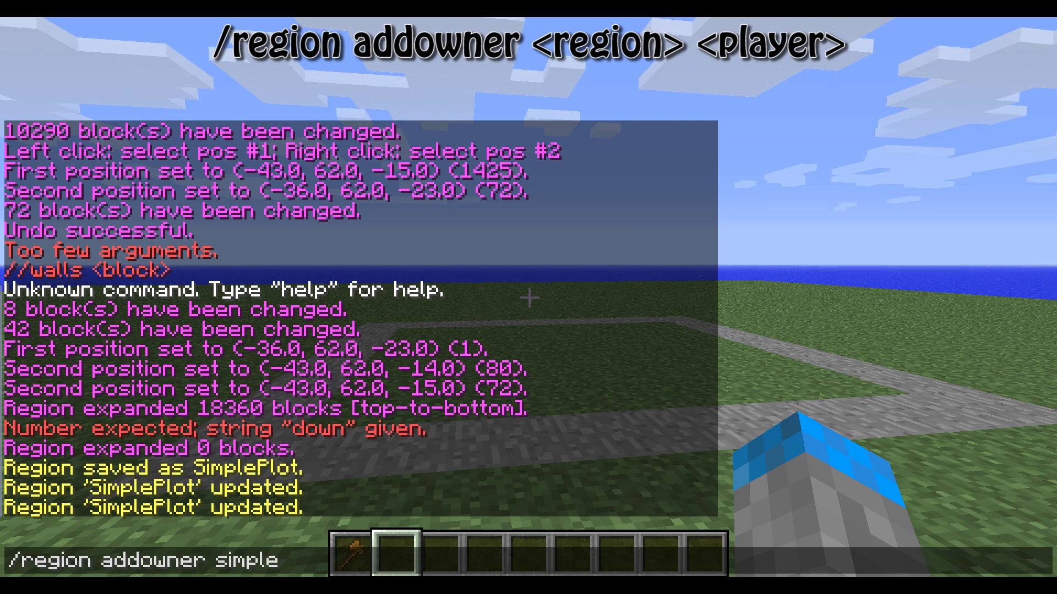
key(Return)
key(t)
key(Up)
key(BackSpace)
key(BackSpace)
key(BackSpace)
key(BackSpace)
key(BackSpace)
key(BackSpace)
key(BackSpace)
key(BackSpace)
key(BackSpace)
key(BackSpace)
key(BackSpace)
key(BackSpace)
key(BackSpace)
key(BackSpace)
key(BackSpace)
key(BackSpace)
key(BackSpace)
key(BackSpace)
key(BackSpace)
key(BackSpace)
key(BackSpace)
key(BackSpace)
key(BackSpace)
key(BackSpace)
key(BackSpace)
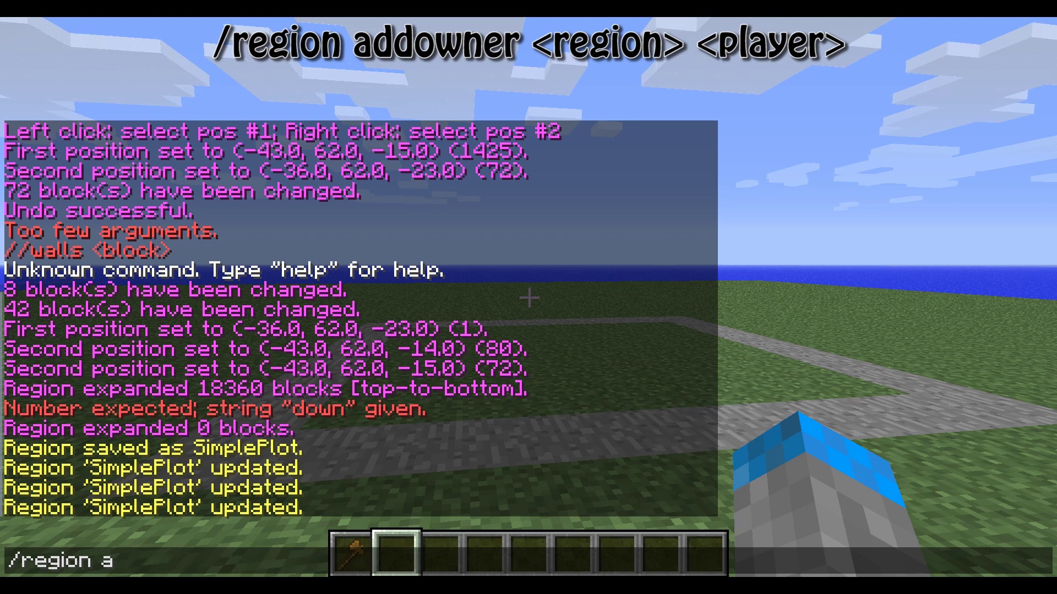
- Remove that player as an owner with /region removeowner simpleplot
text(remove)
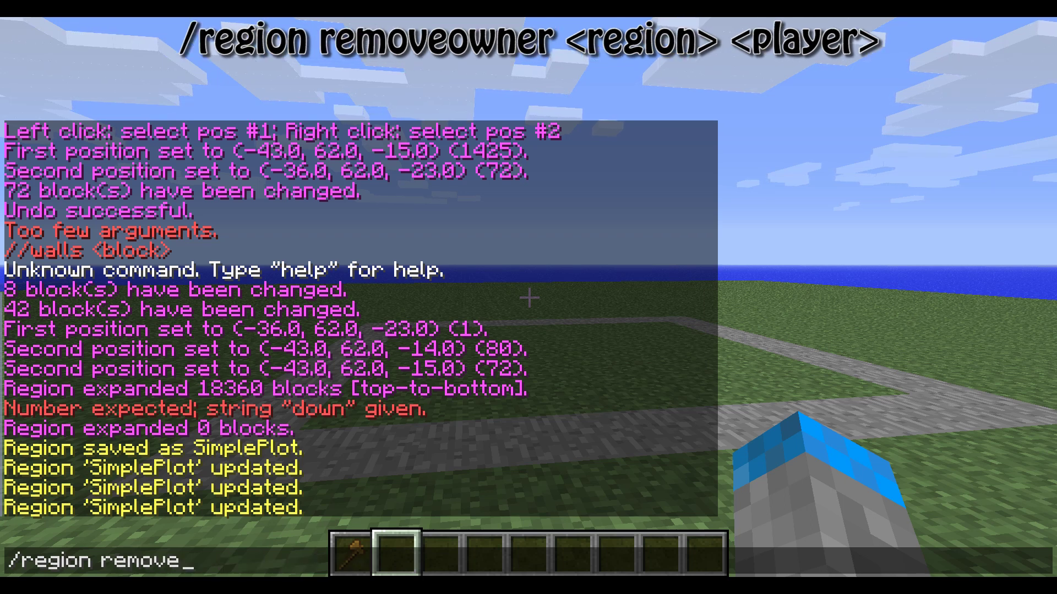
text(owner simpl)
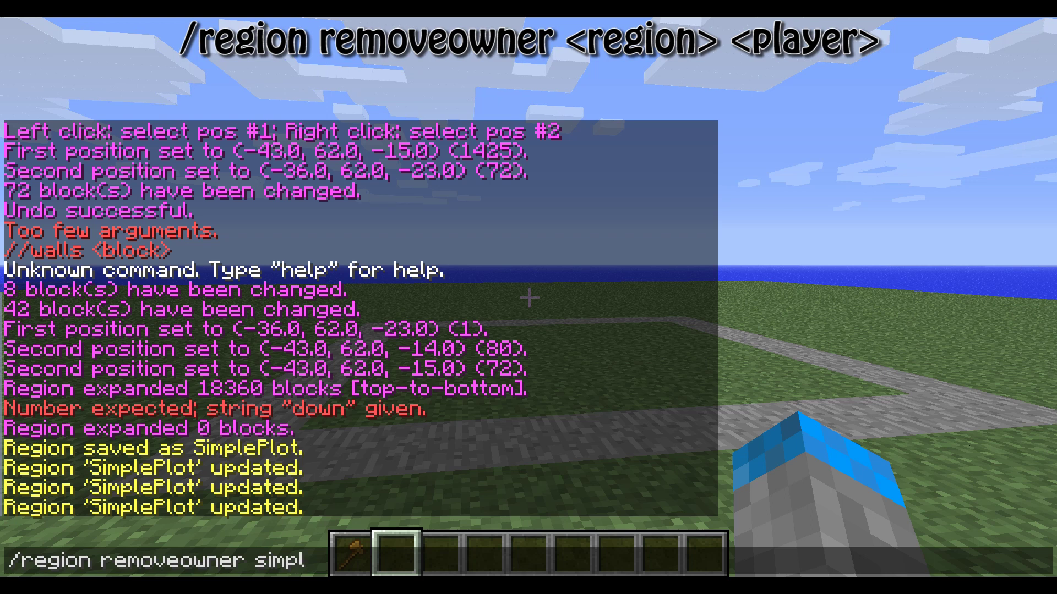
text(eplot notch)
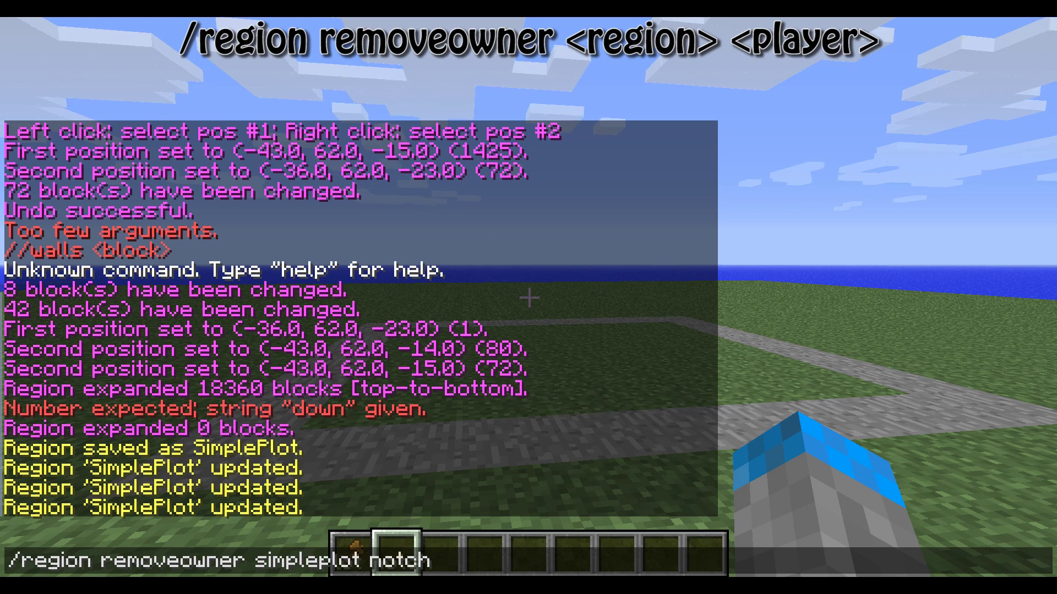
key(Return)
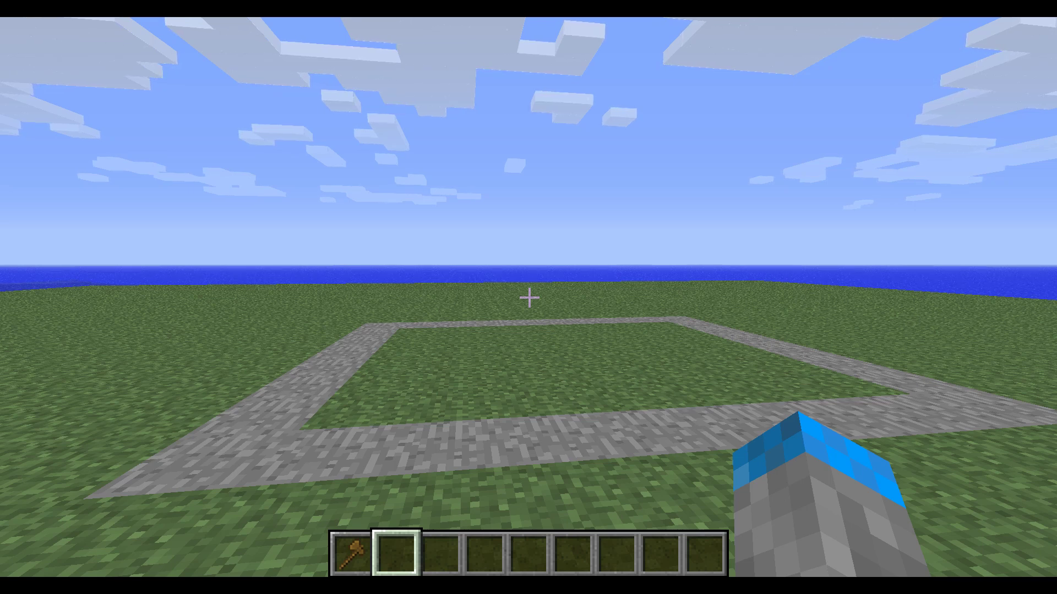
- Deny TNT in SimplePlot with /region flag simpleplot tnt deny
text(/re)
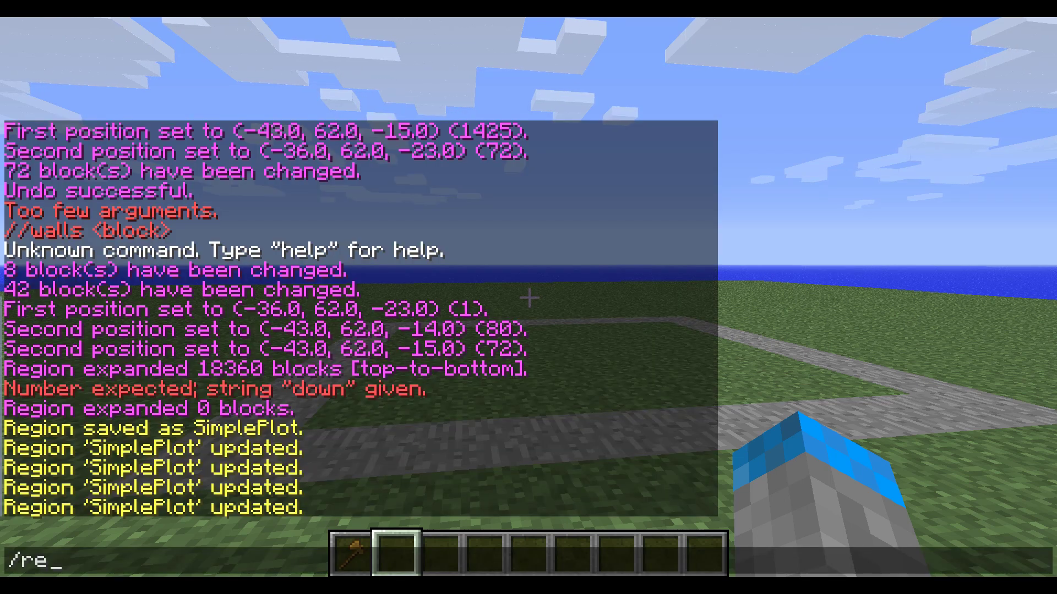
text(gion flag)
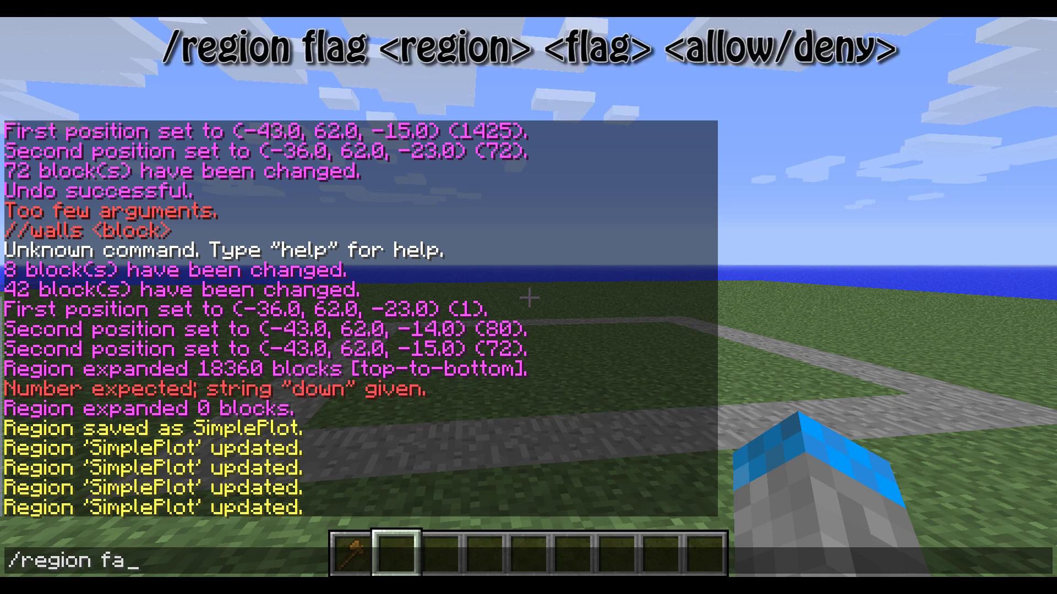
text( simpleplot)
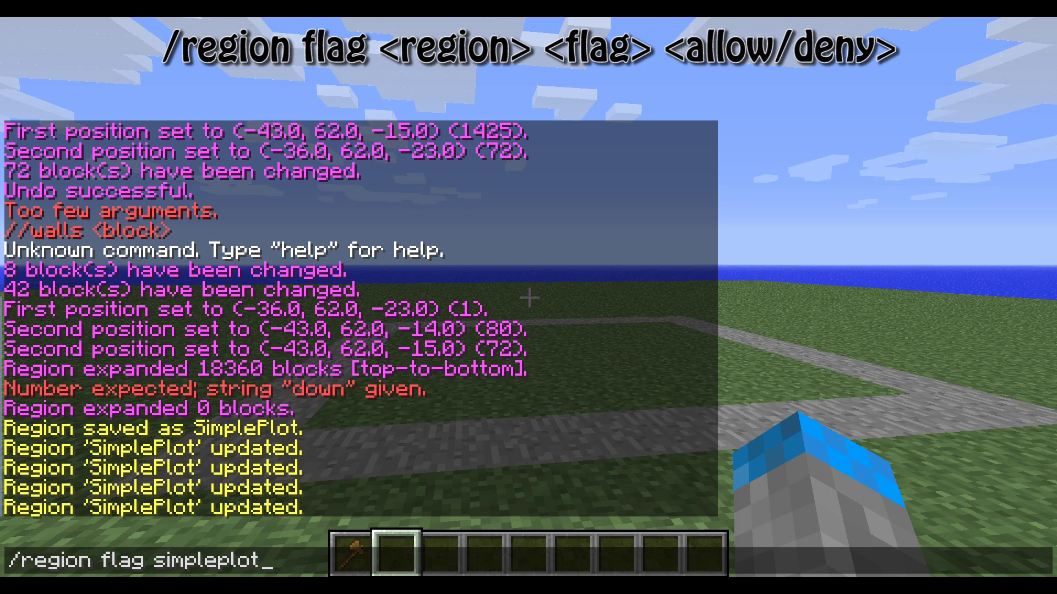
text( tnt deny)
key(Return)
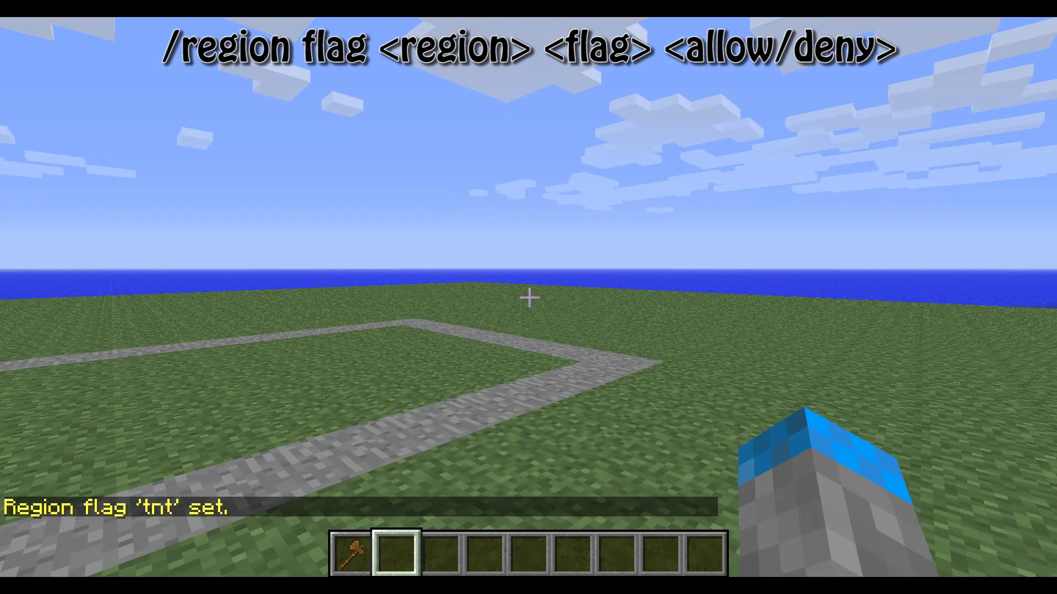
- Search the creative inventory and put TNT and a redstone torch in the hotbar
key(e)
click(727, 107)
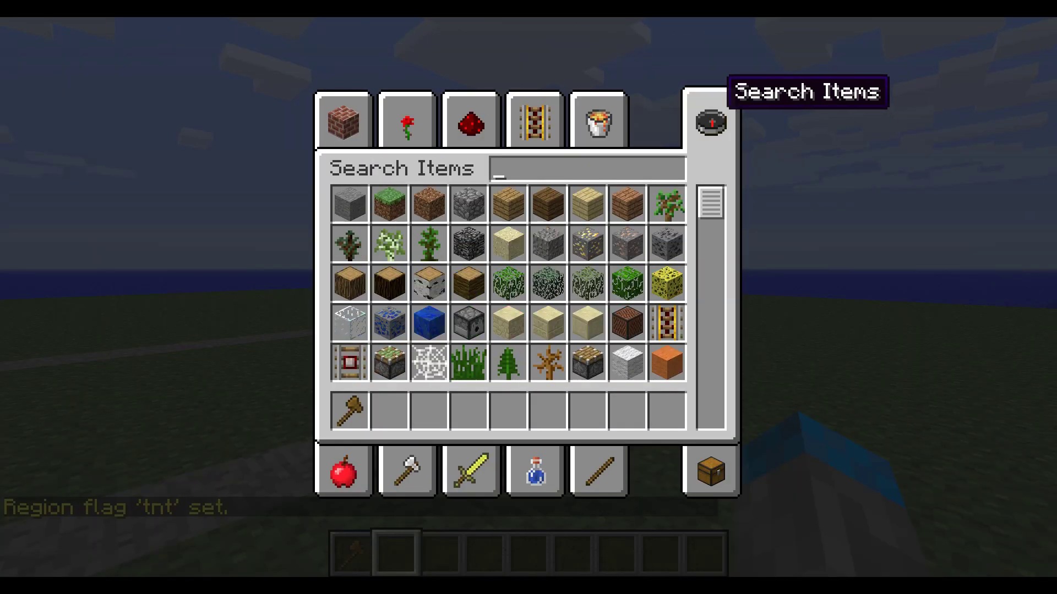
text(tnt)
click(389, 410)
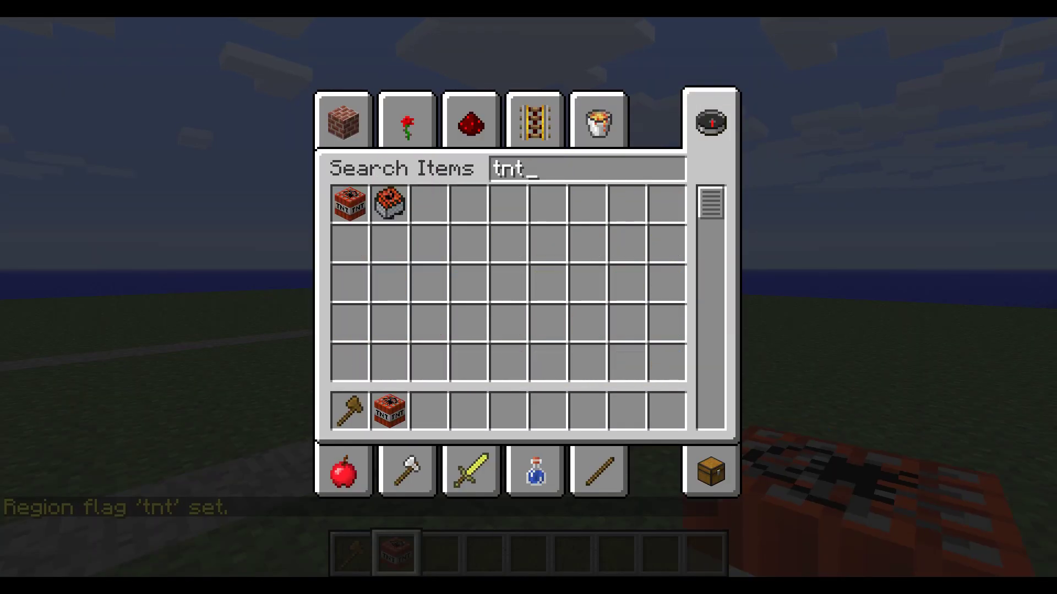
key(BackSpace)
key(BackSpace)
key(BackSpace)
text(redstone)
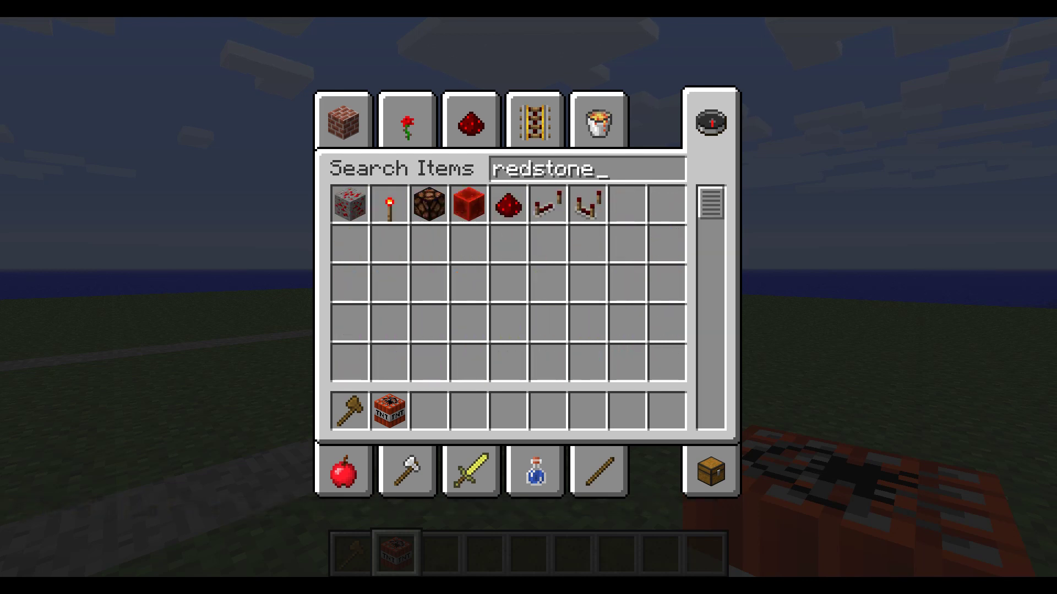
click(390, 205)
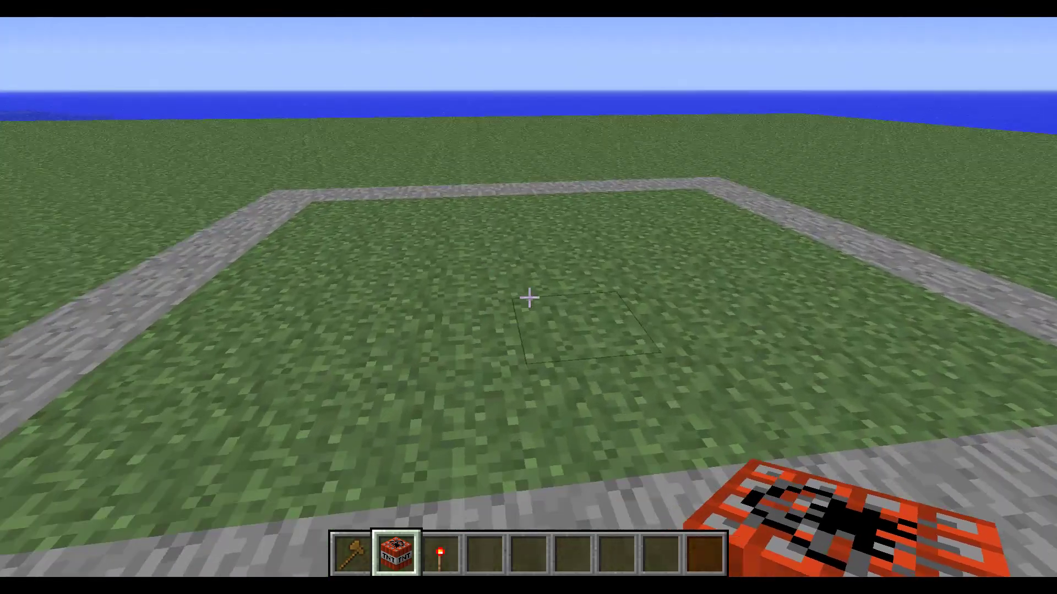
- Place TNT in the plot, ignite it with the redstone torch, and start the chest-access deny command
right_click(530, 298)
key(3)
right_click(530, 298)
key(4)
key(s)
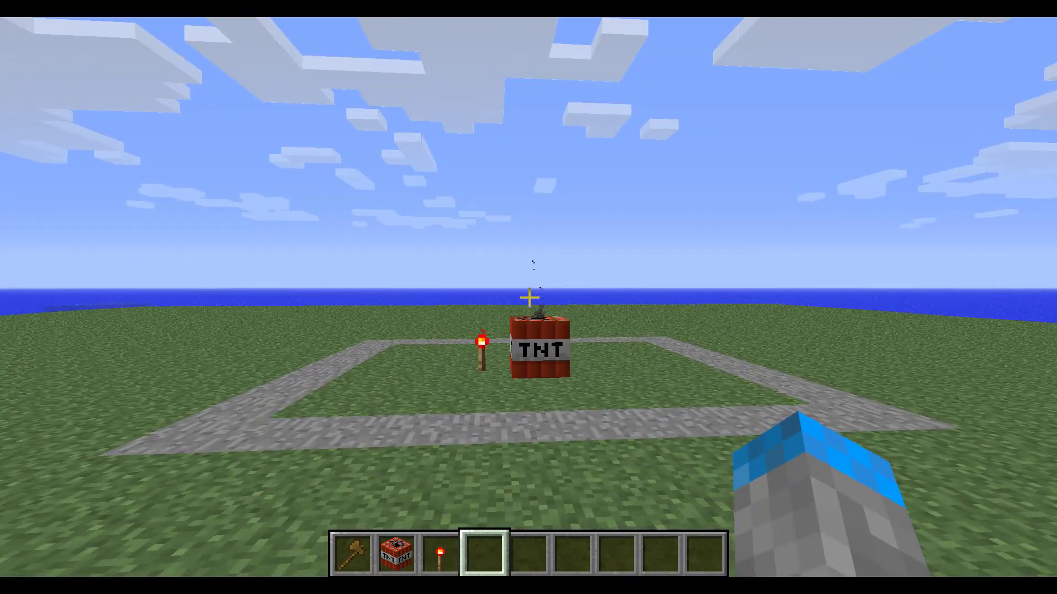
key(w)
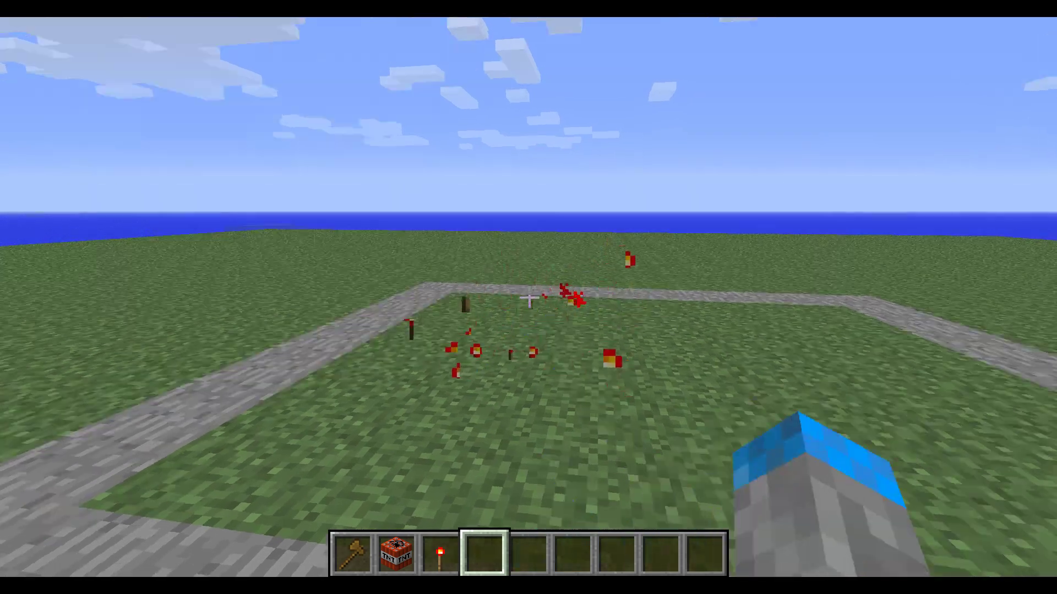
key(slash)
text(region fl)
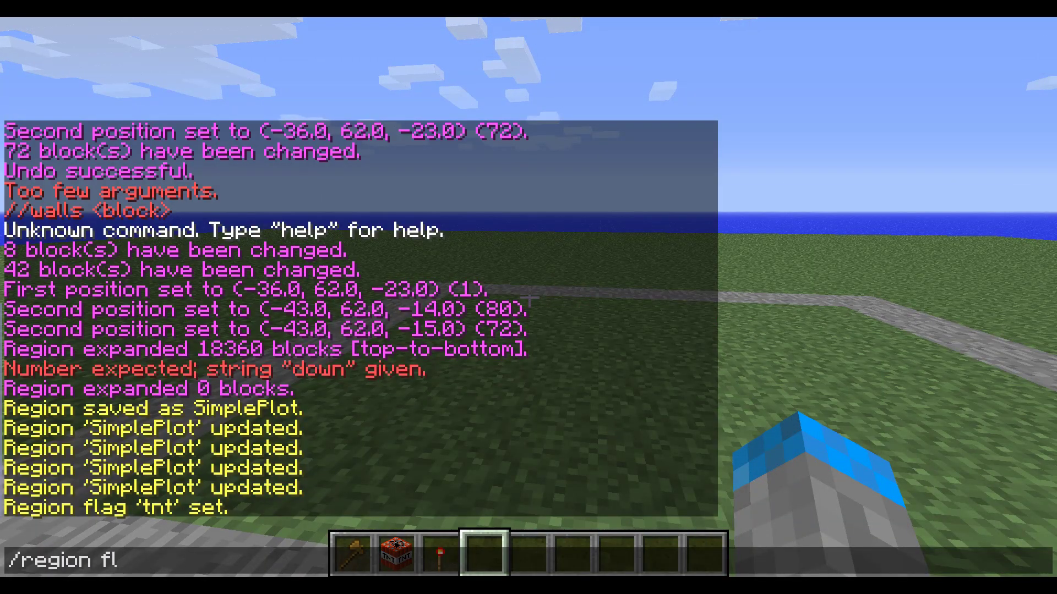
text(ag c)
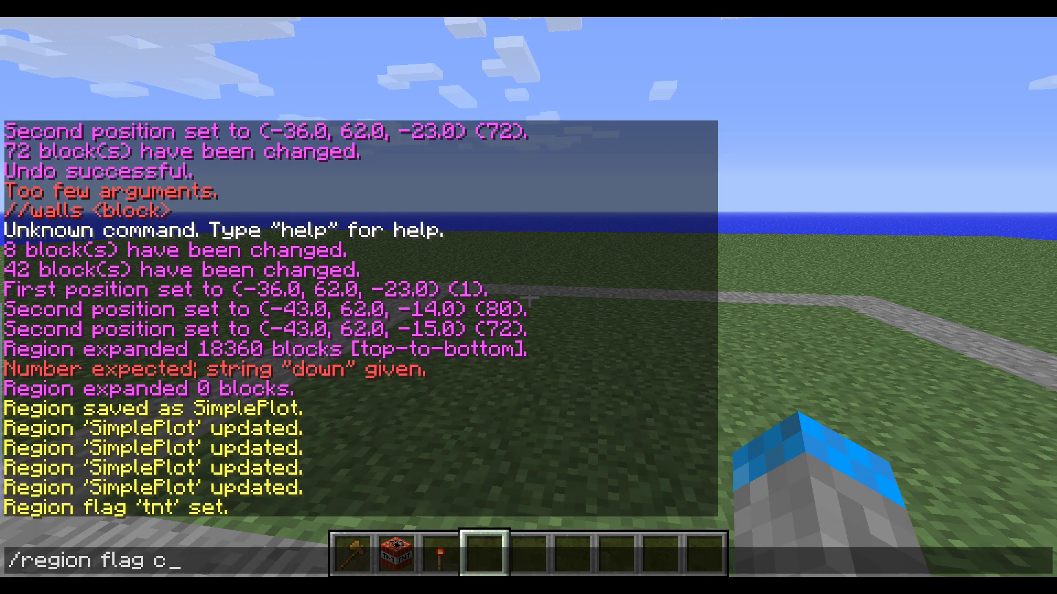
text(hest-acess deny)
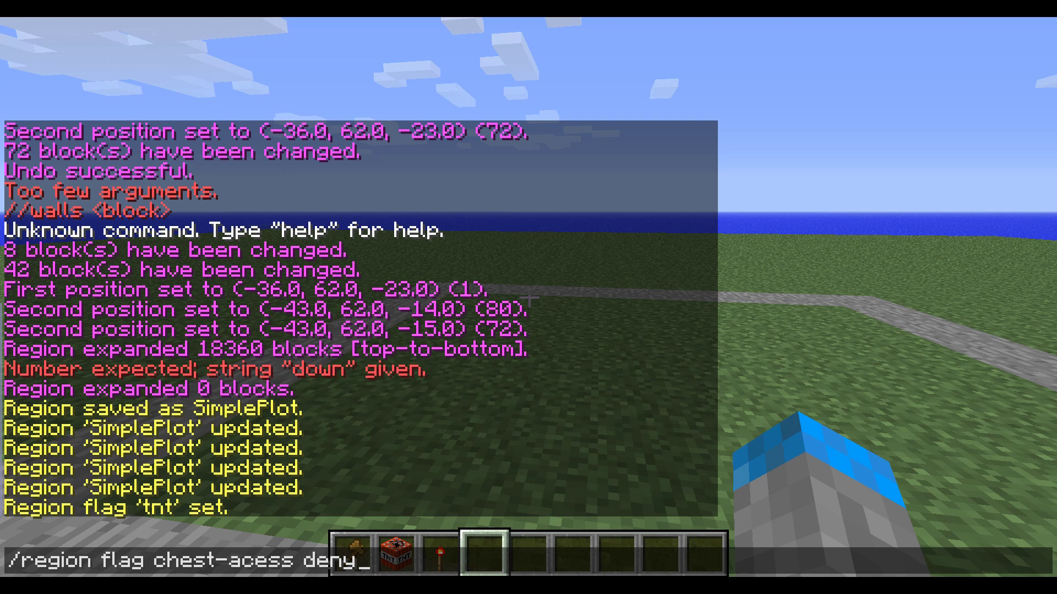
- Run /region flag simpleplot chest-access deny, adding the missing region name and fixing the 'acess' typo
key(Return)
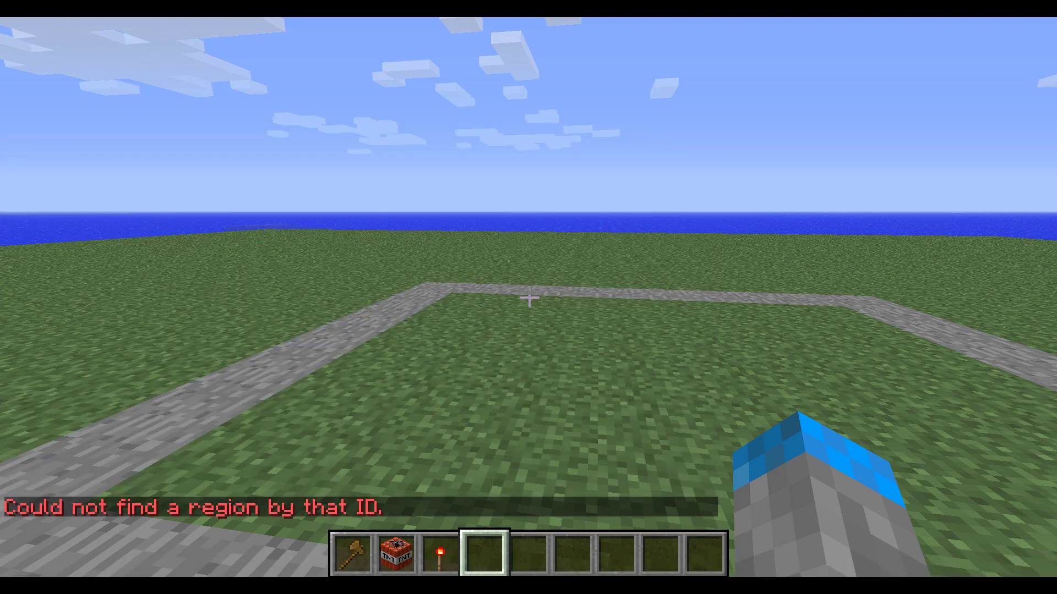
key(t)
key(Up)
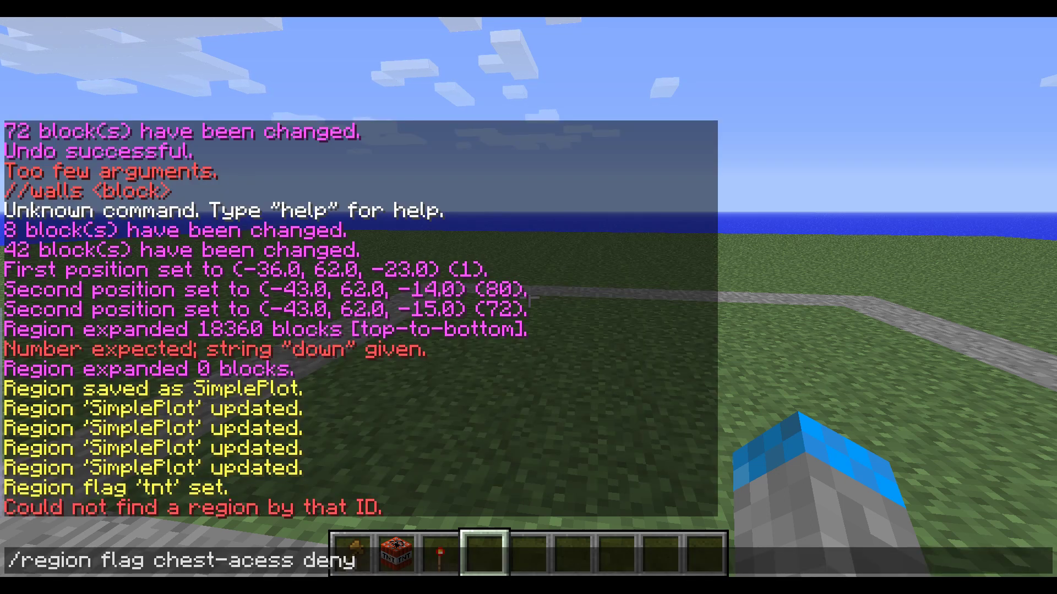
text(simplepl)
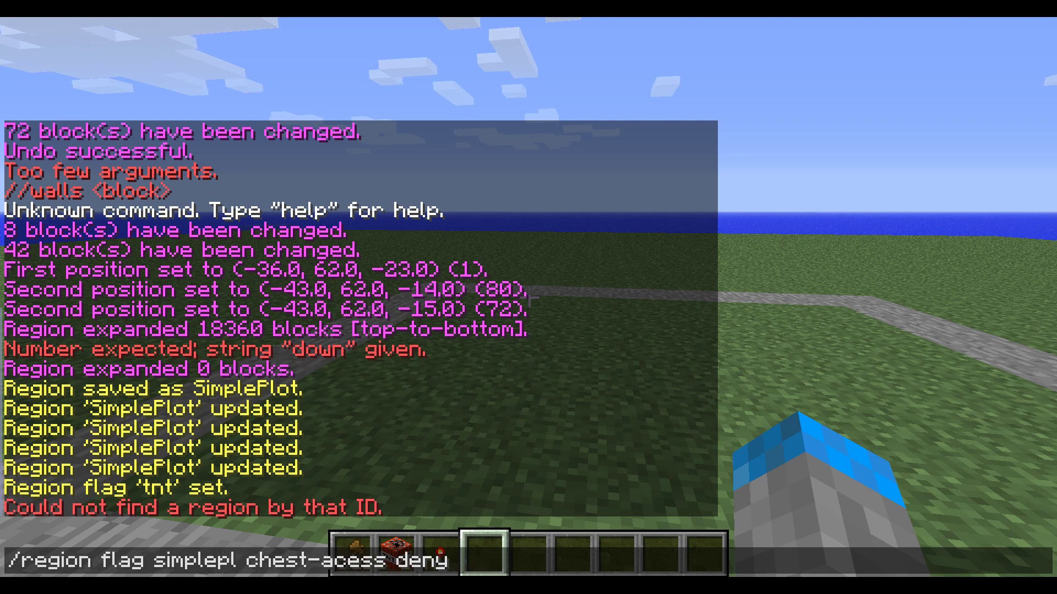
key(Return)
key(t)
key(Up)
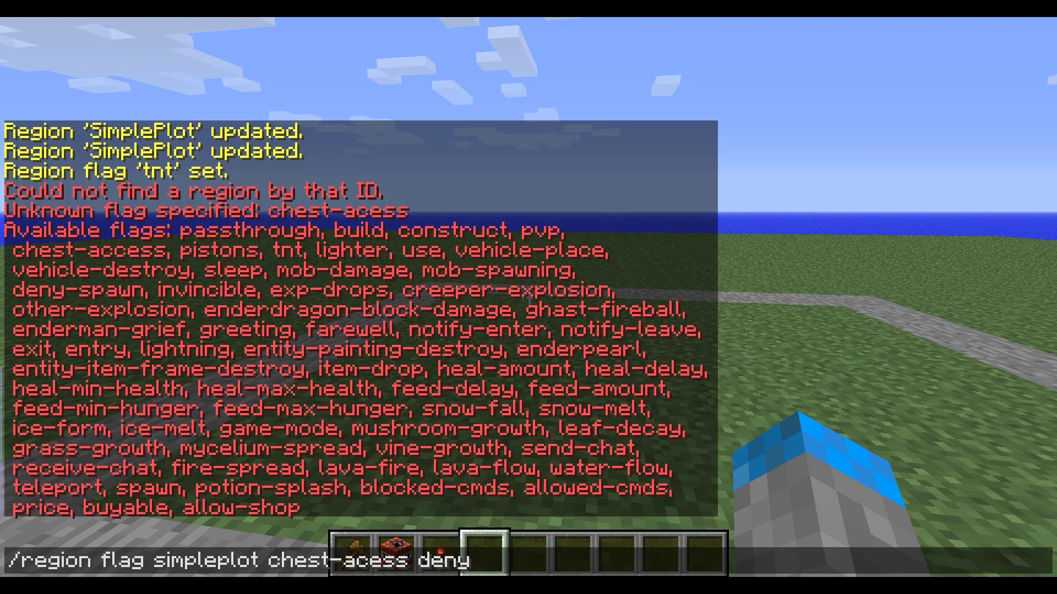
text(c)
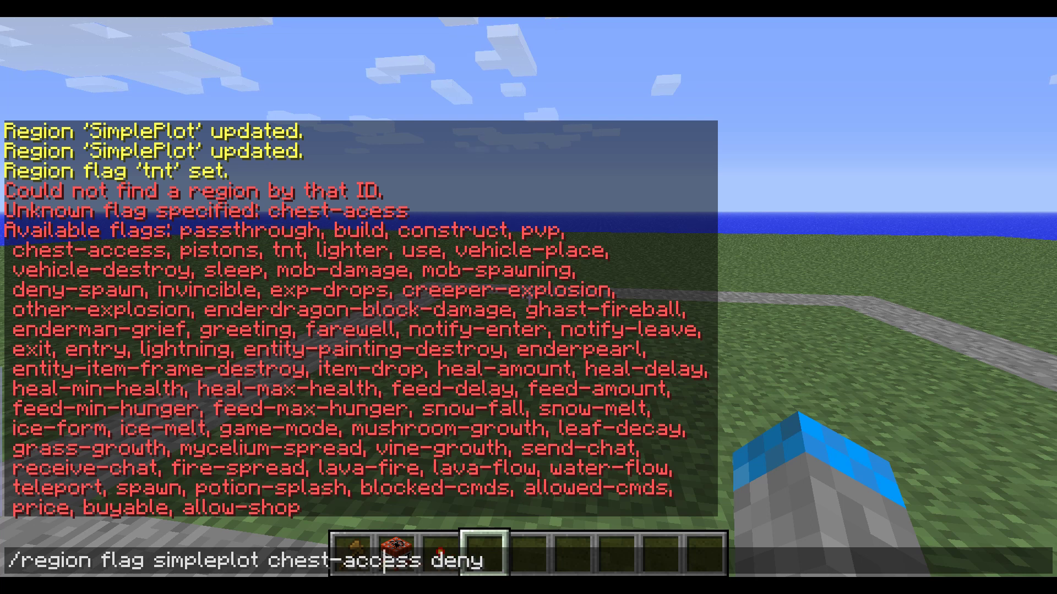
key(Return)
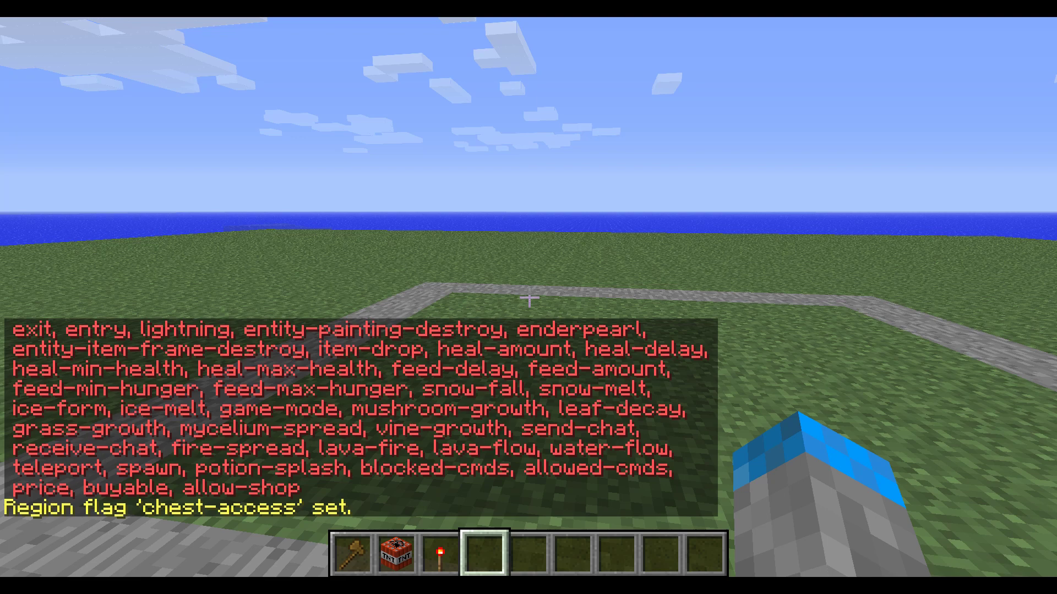
key(s)
key(w)
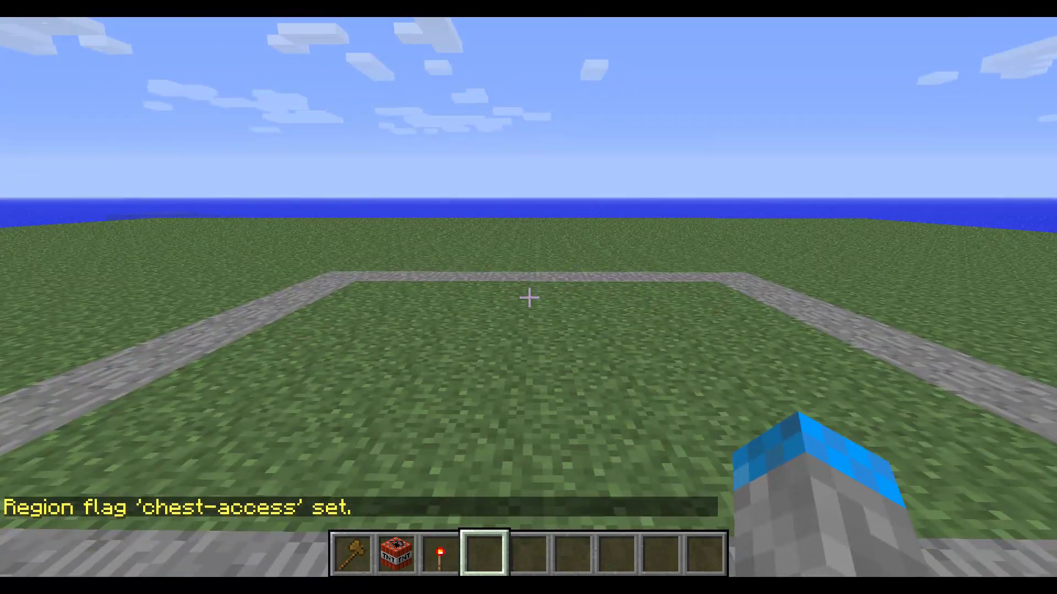
- Run /region flag simpleplot use deny to block item and block use in the plot
text(/region flag )
text(soi)
key(BackSpace)
key(BackSpace)
text(impl)
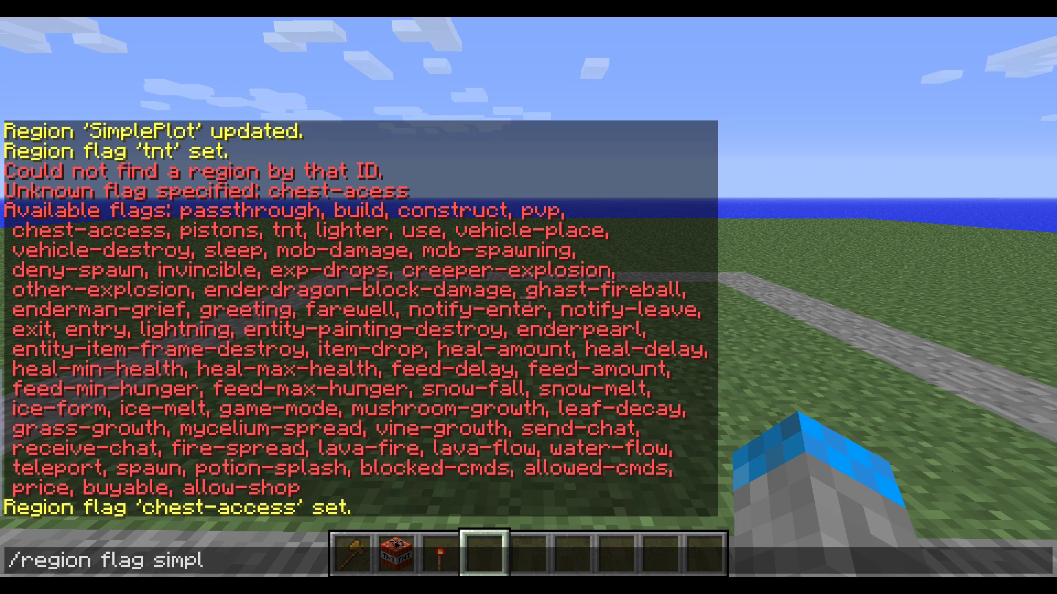
text(eplot use deny)
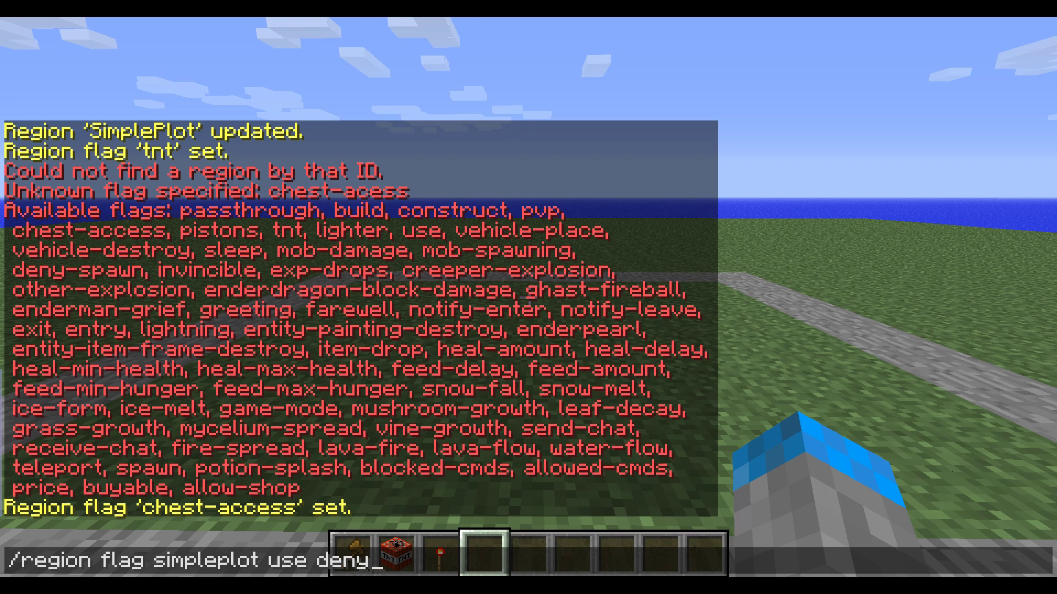
key(Return)
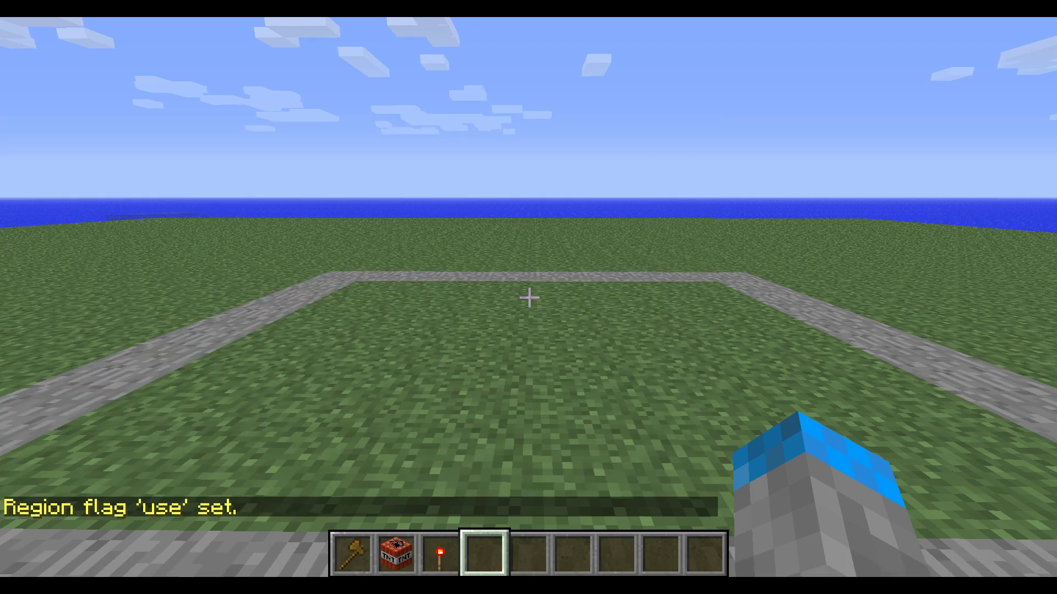